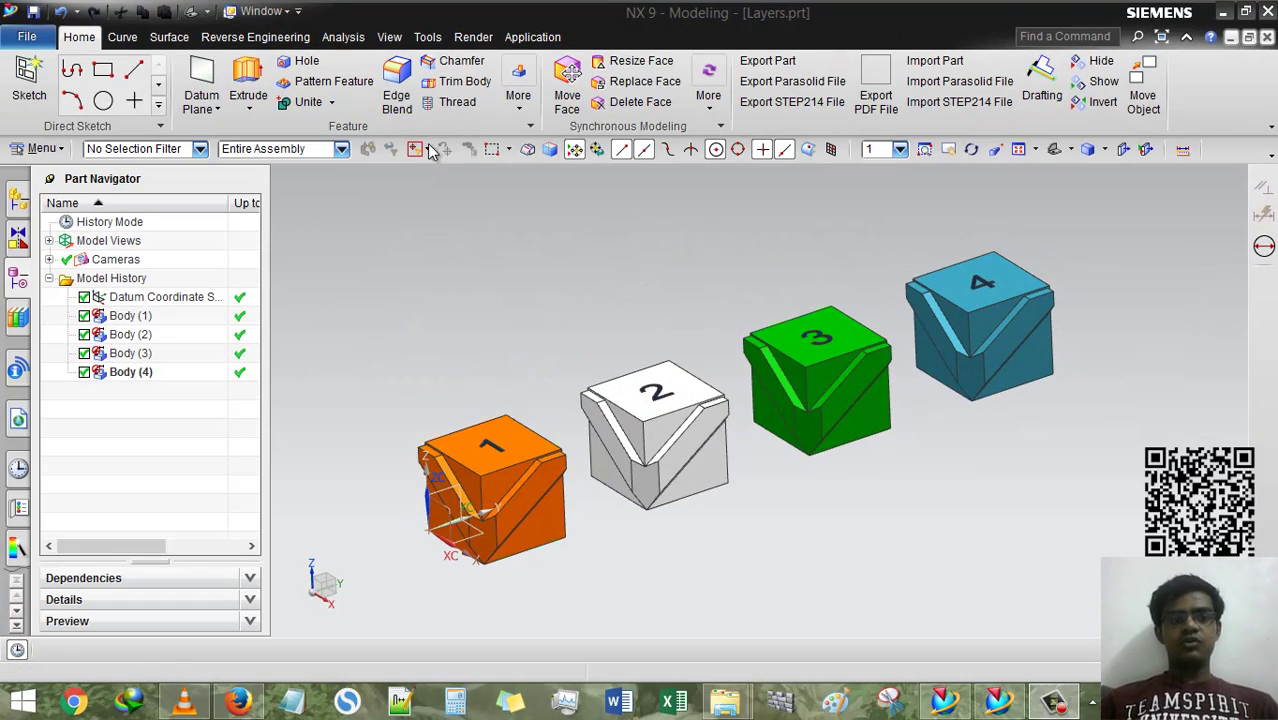
- Browse the View tab's Visibility More gallery, then close it without choosing a command
{"action": "left_click", "coordinate": [389, 37]}
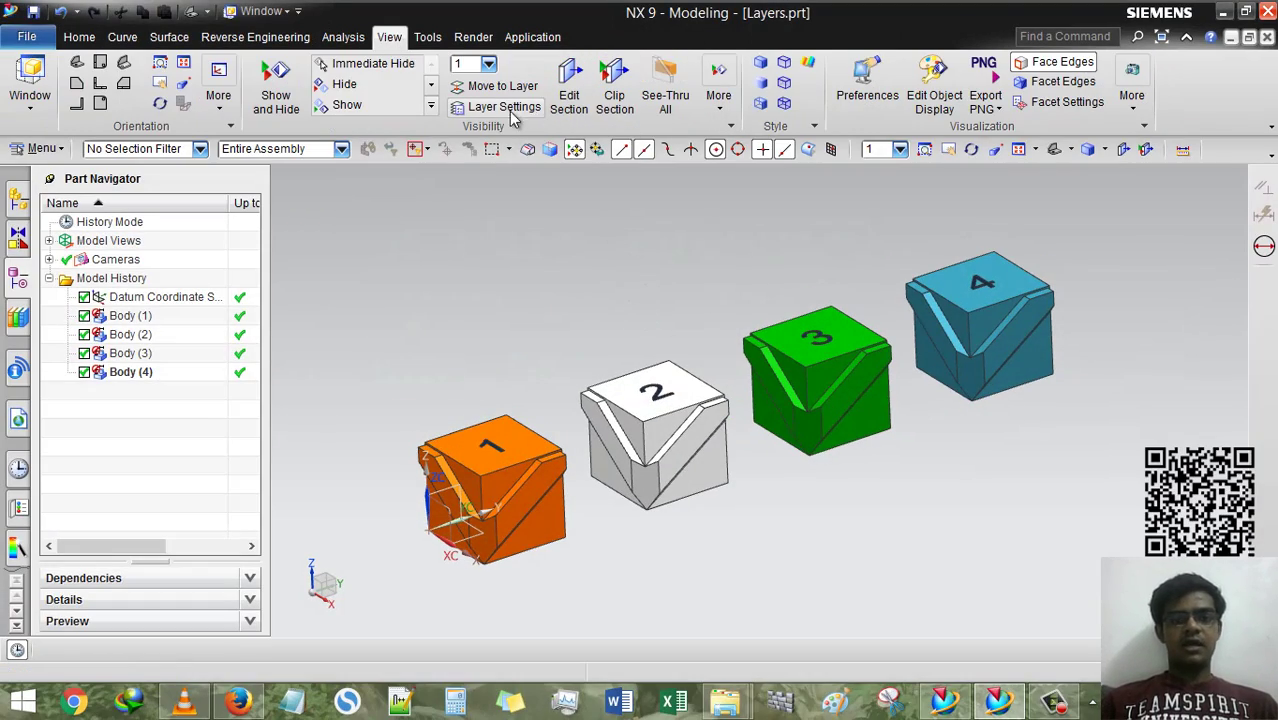
{"action": "left_click", "coordinate": [714, 104]}
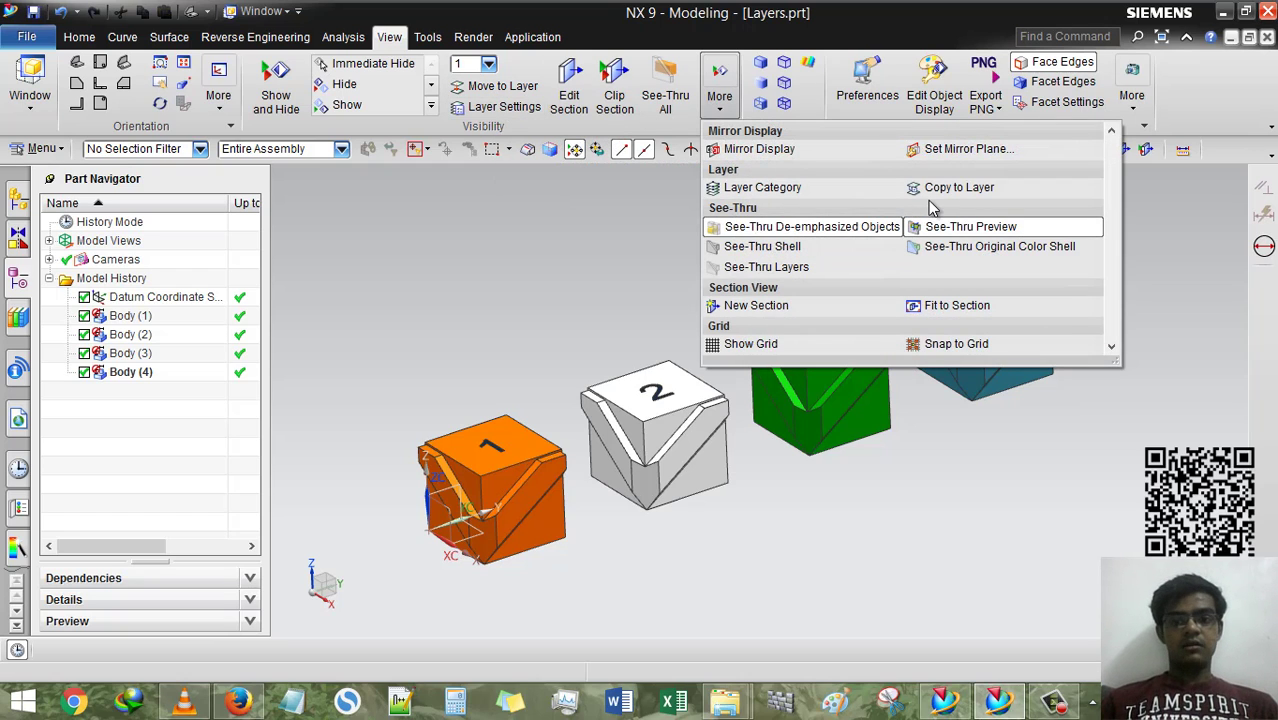
{"action": "left_click", "coordinate": [605, 240]}
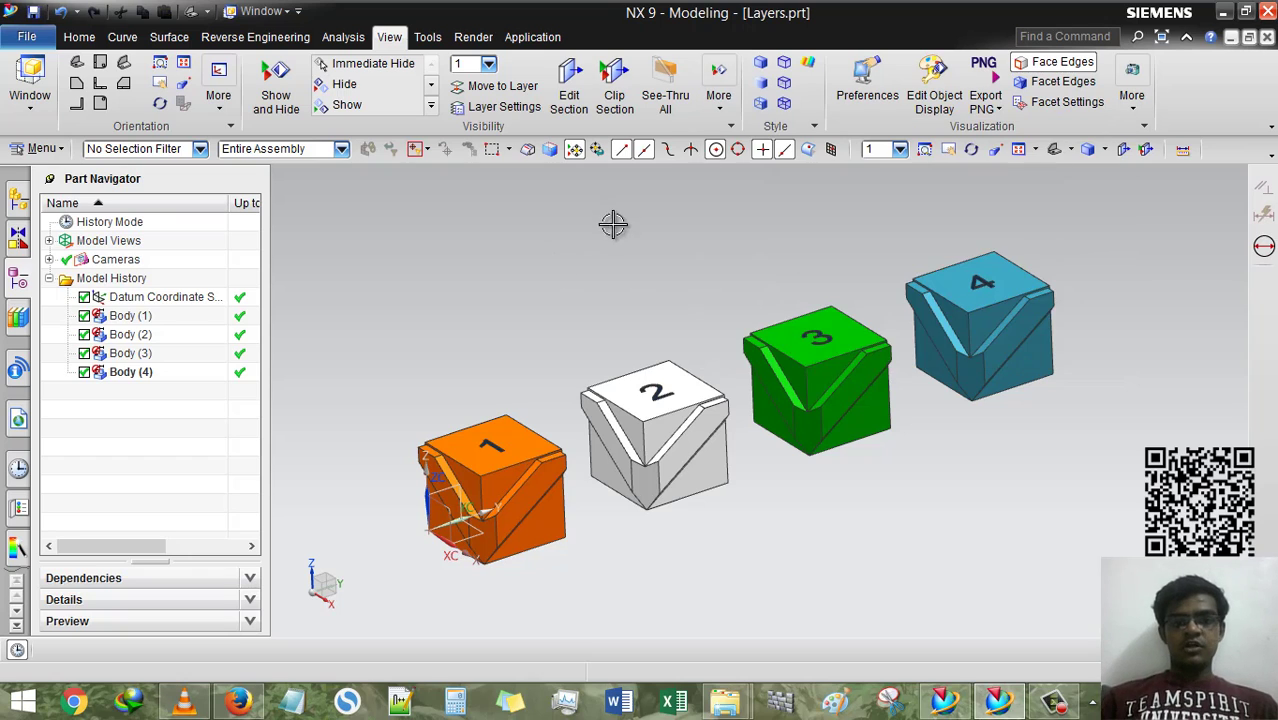
{"action": "middle_click_drag", "start_coordinate": [628, 294], "coordinate": [628, 294]}
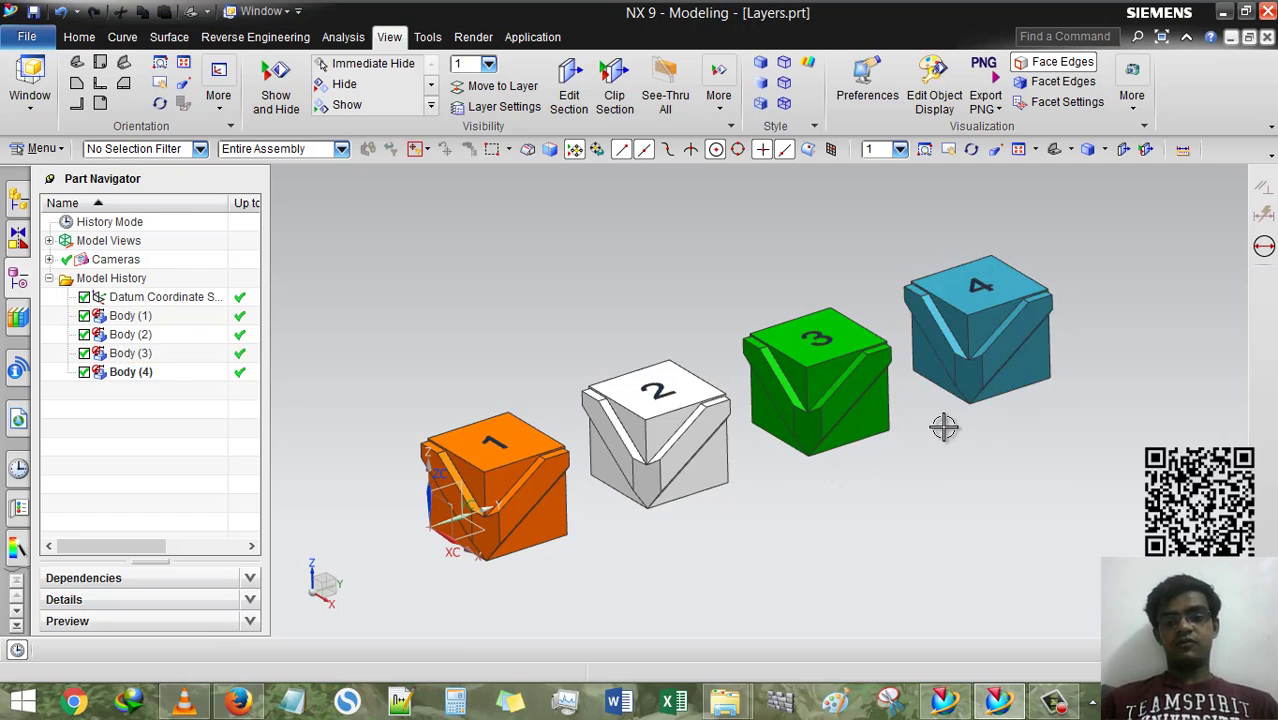
{"action": "middle_click_drag", "start_coordinate": [945, 420], "coordinate": [909, 405]}
{"action": "mouse_move", "coordinate": [798, 350]}
{"action": "middle_mouse_down"}
{"action": "mouse_move", "coordinate": [819, 337]}
{"action": "mouse_move", "coordinate": [798, 350]}
{"action": "mouse_move", "coordinate": [807, 337]}
{"action": "middle_mouse_up"}
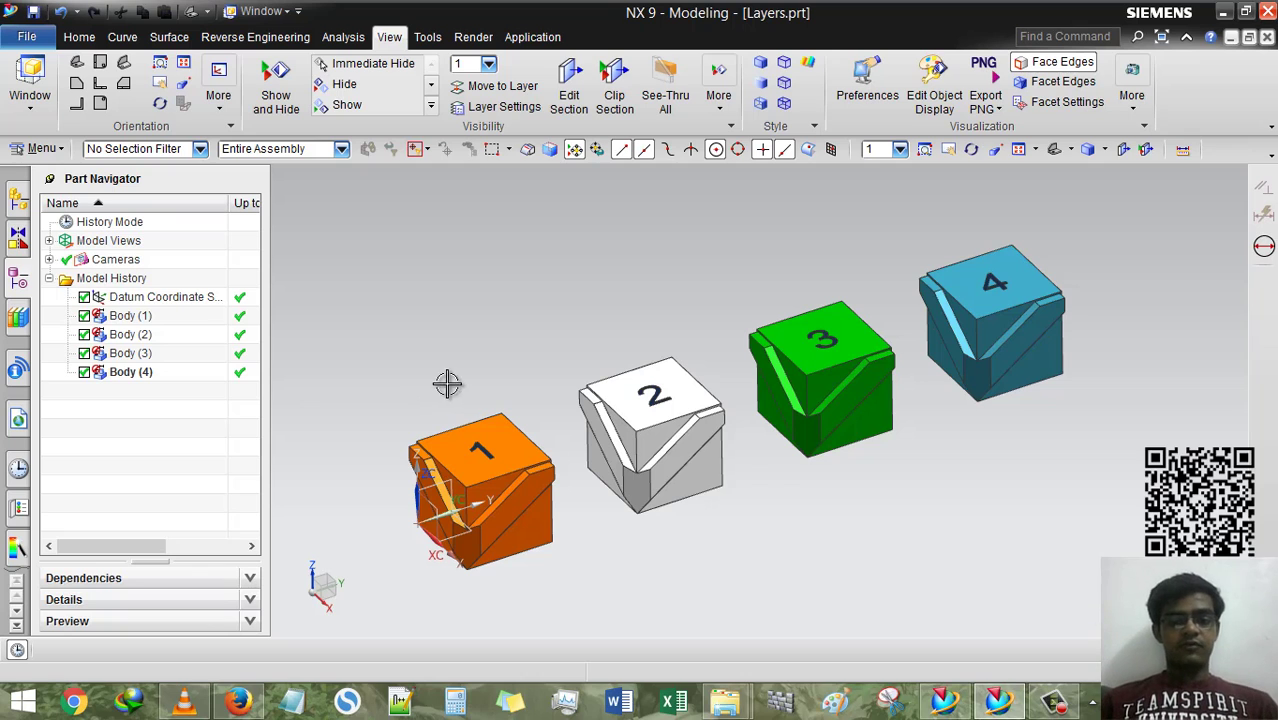
{"action": "mouse_move", "coordinate": [448, 380]}
{"action": "middle_mouse_down"}
{"action": "mouse_move", "coordinate": [468, 392]}
{"action": "mouse_move", "coordinate": [465, 382]}
{"action": "middle_mouse_up"}
- Create a layer category named Orange and add layer 6 to it
{"action": "left_click", "coordinate": [719, 98]}
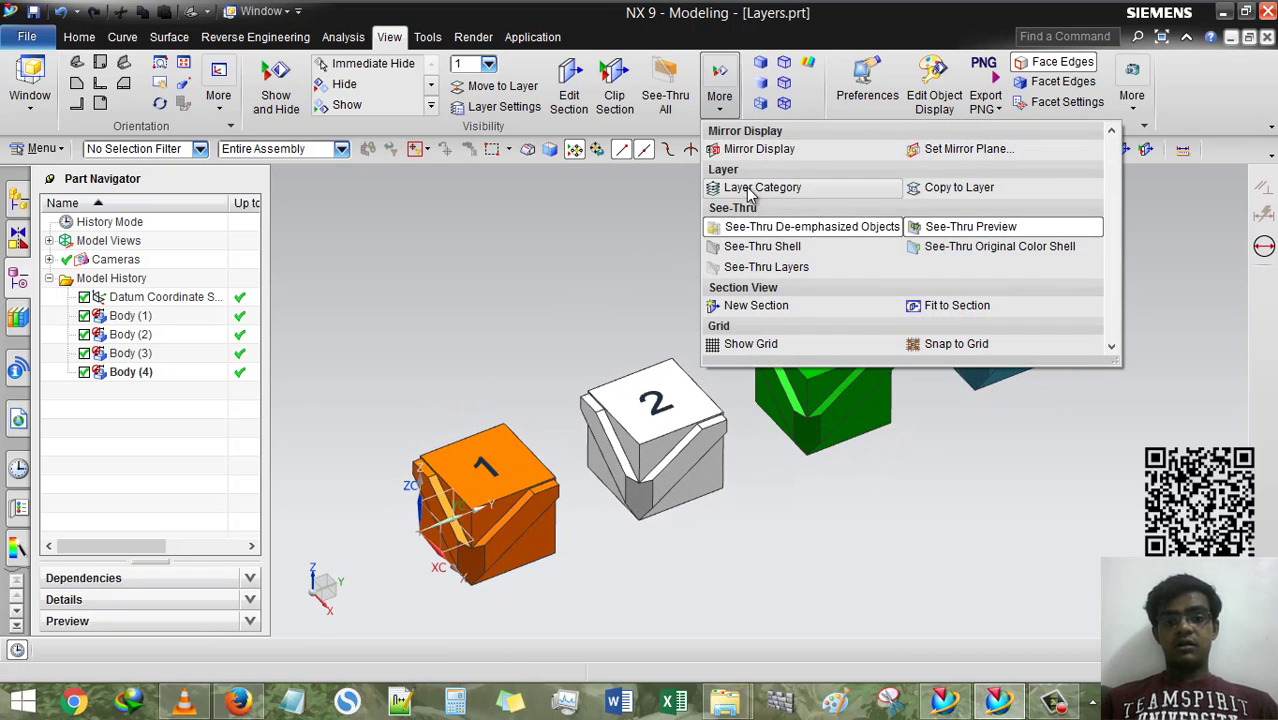
{"action": "left_click", "coordinate": [745, 187]}
{"action": "left_click", "coordinate": [313, 175]}
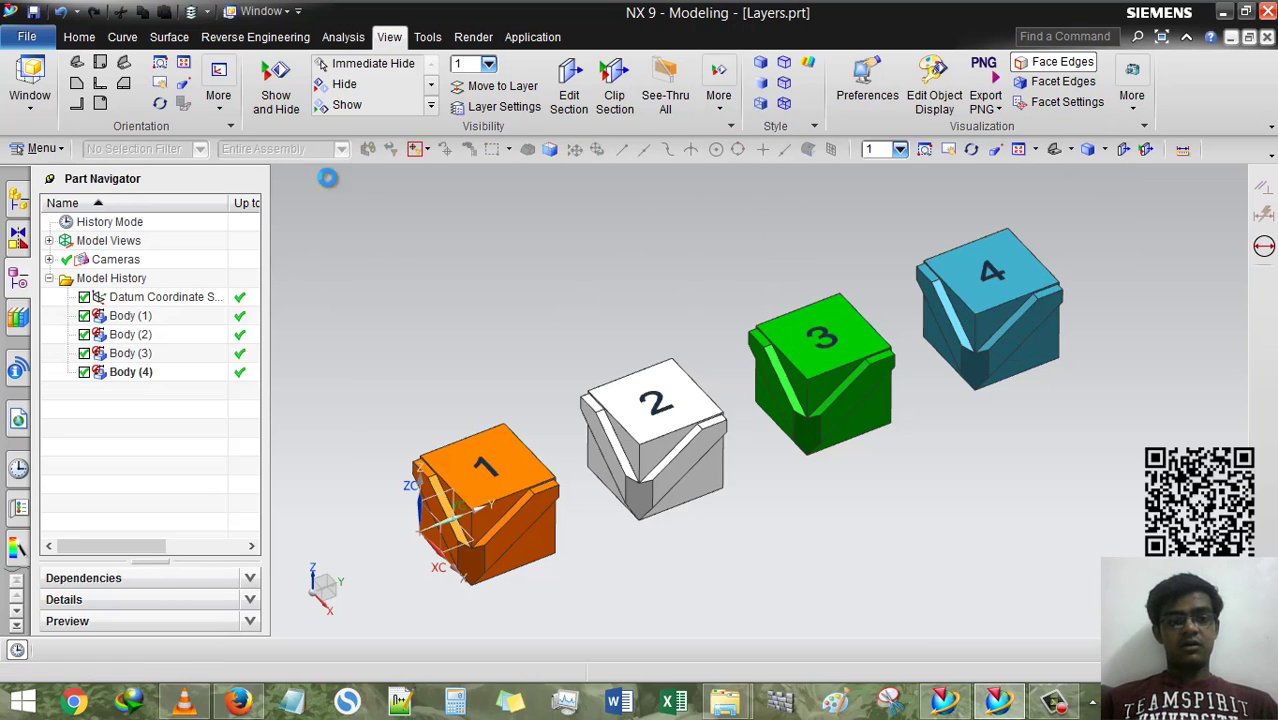
{"action": "left_click", "coordinate": [719, 98]}
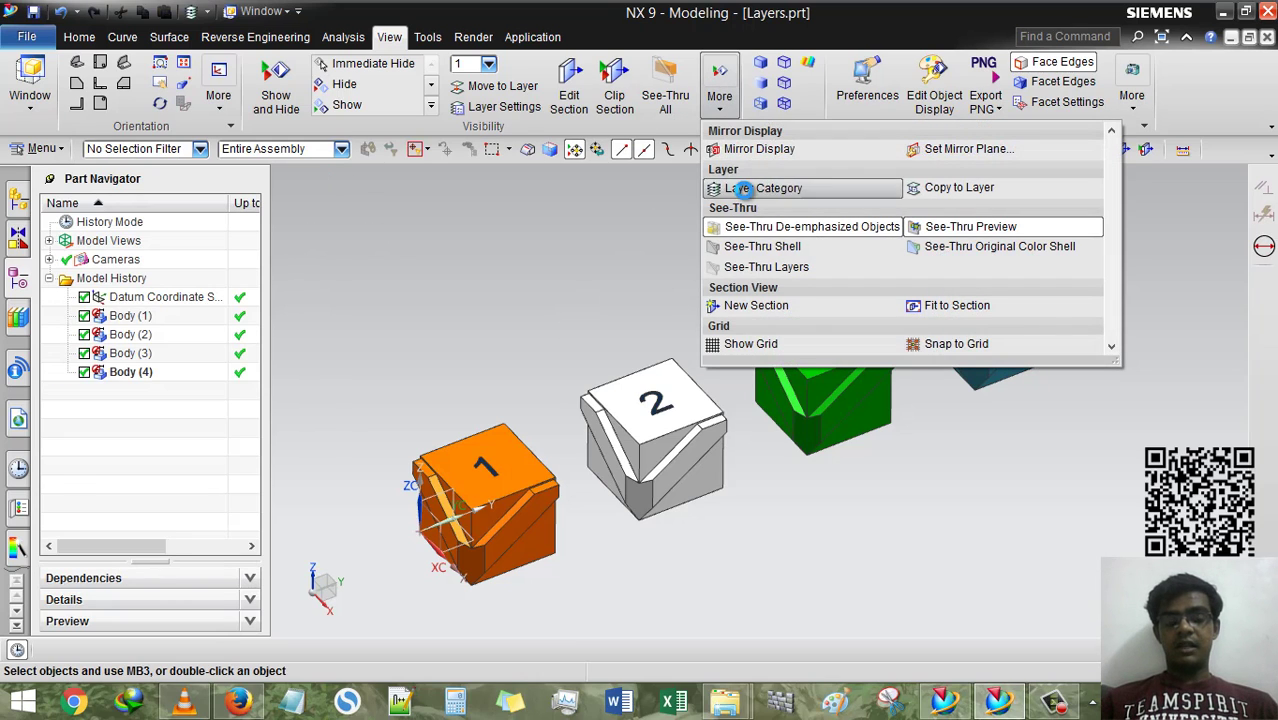
{"action": "left_click", "coordinate": [737, 189]}
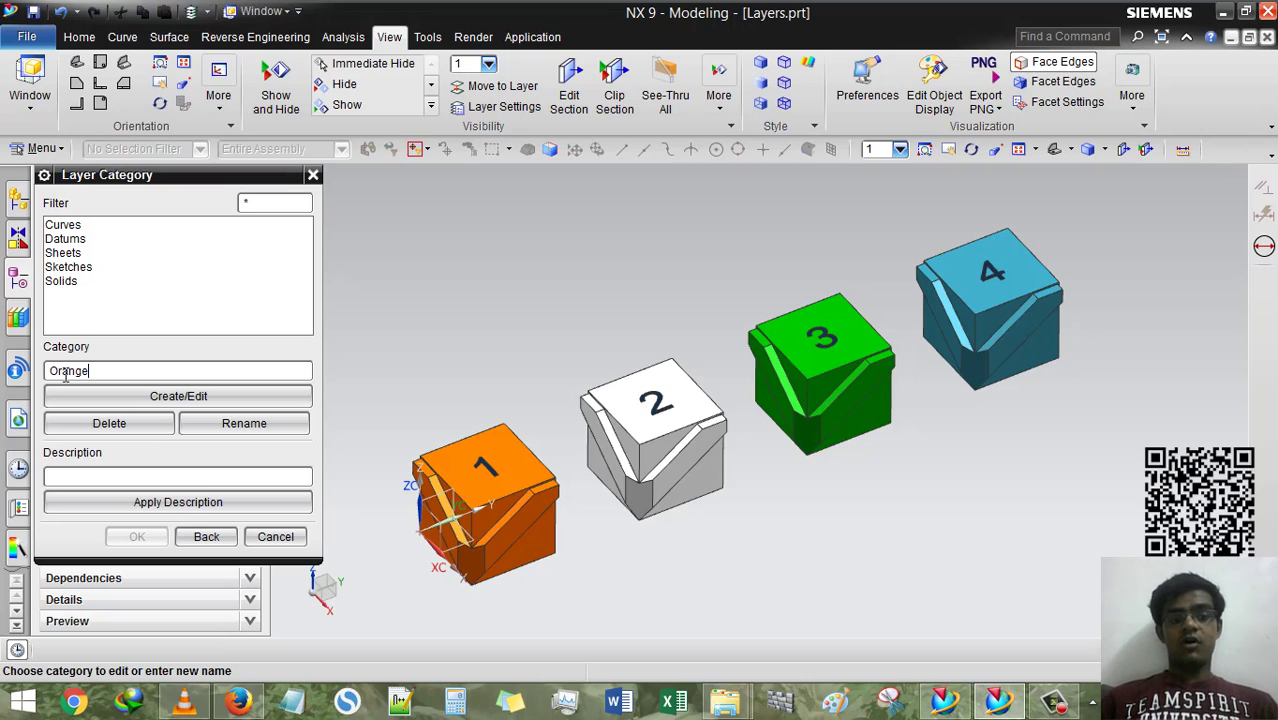
{"action": "left_click", "coordinate": [178, 396]}
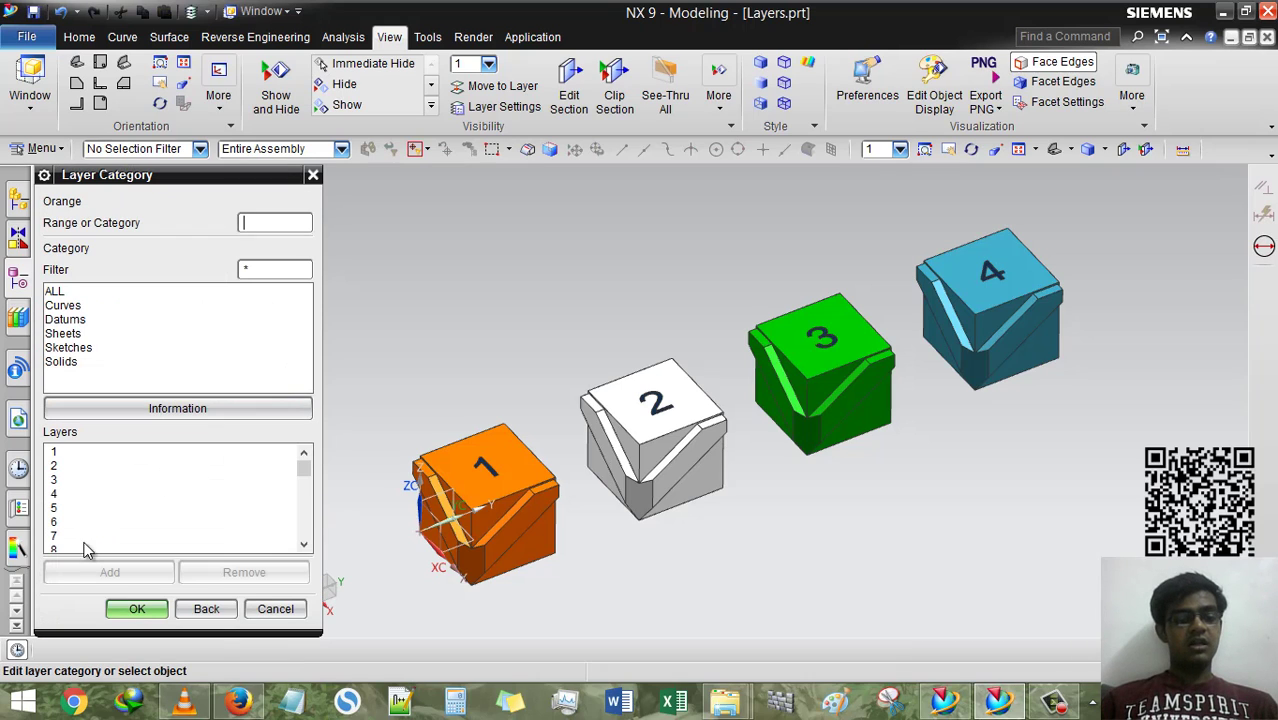
{"action": "left_click", "coordinate": [60, 522]}
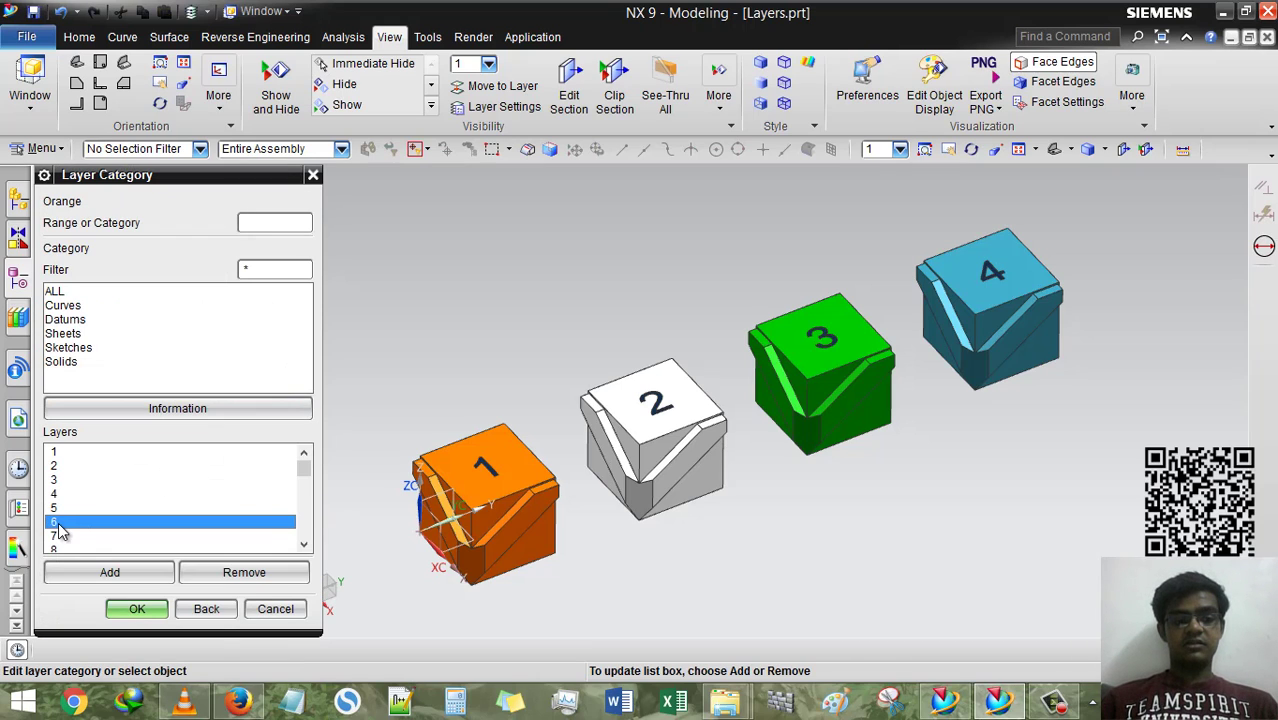
{"action": "left_click", "coordinate": [115, 580]}
{"action": "left_click", "coordinate": [137, 608]}
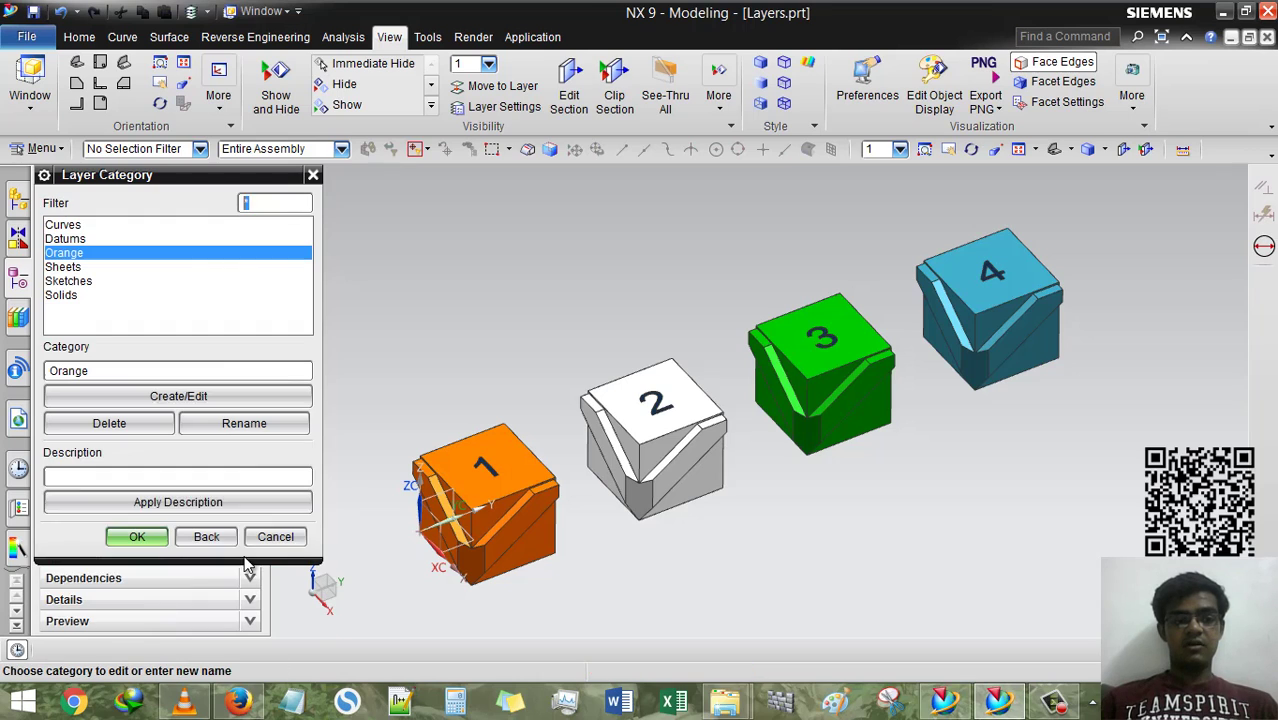
- Close Layer Category and select orange cube 1 for Move to Layer
{"action": "left_click", "coordinate": [137, 537]}
{"action": "middle_click_drag", "start_coordinate": [560, 337], "coordinate": [558, 338]}
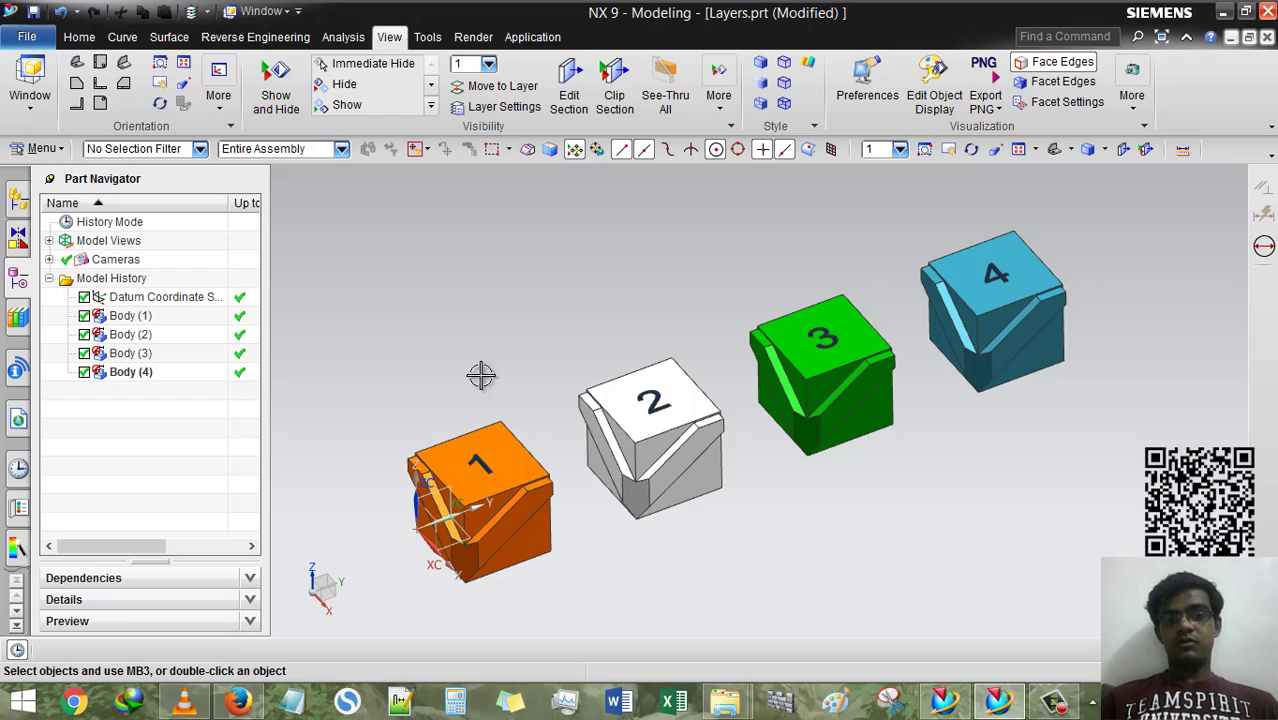
{"action": "left_click", "coordinate": [494, 86]}
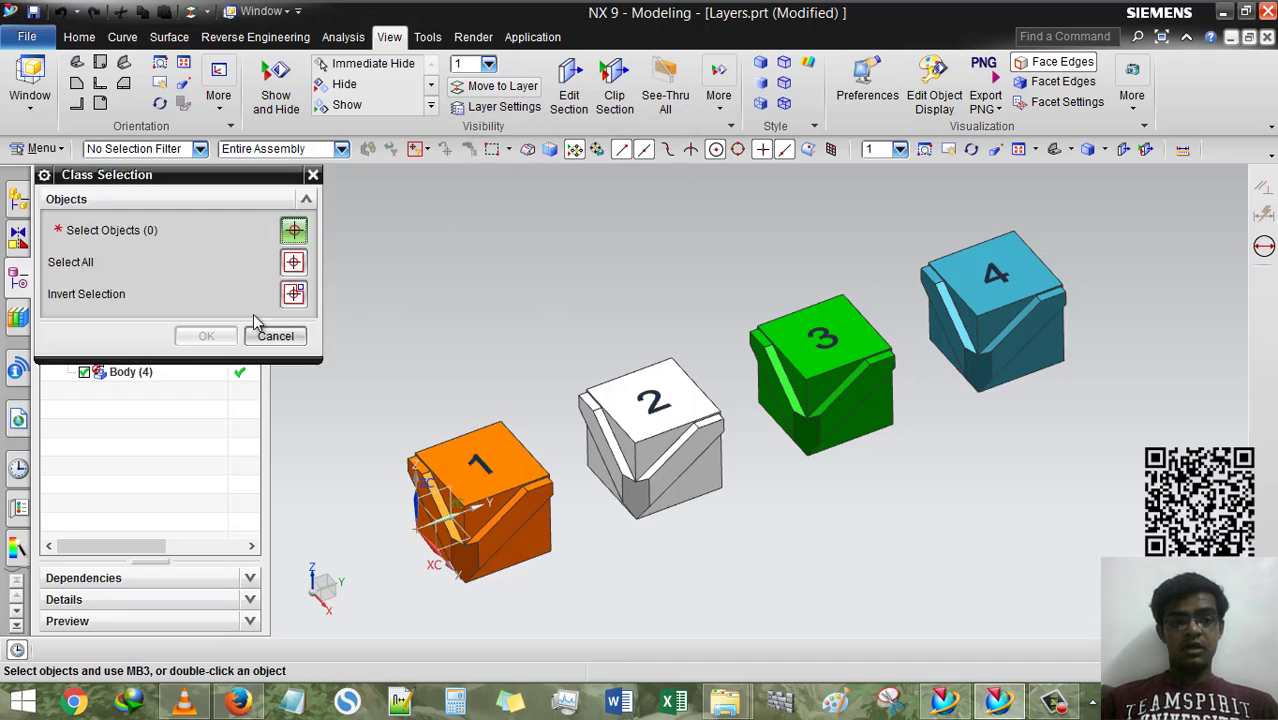
{"action": "left_click", "coordinate": [453, 476]}
{"action": "left_click", "coordinate": [190, 339]}
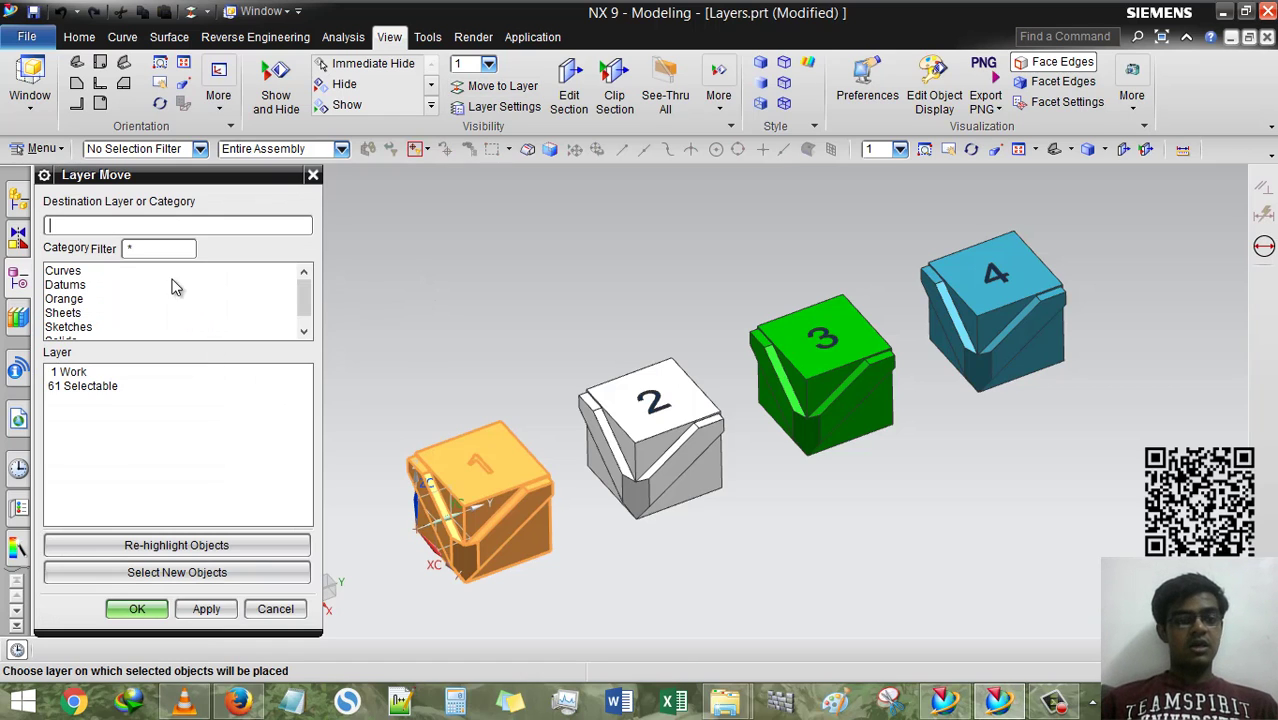
- Send cube 1 to layer 6 via the Orange category, dismissing the destination-layer errors
{"action": "scroll", "coordinate": [138, 314], "scroll_direction": "down", "scroll_amount": 1}
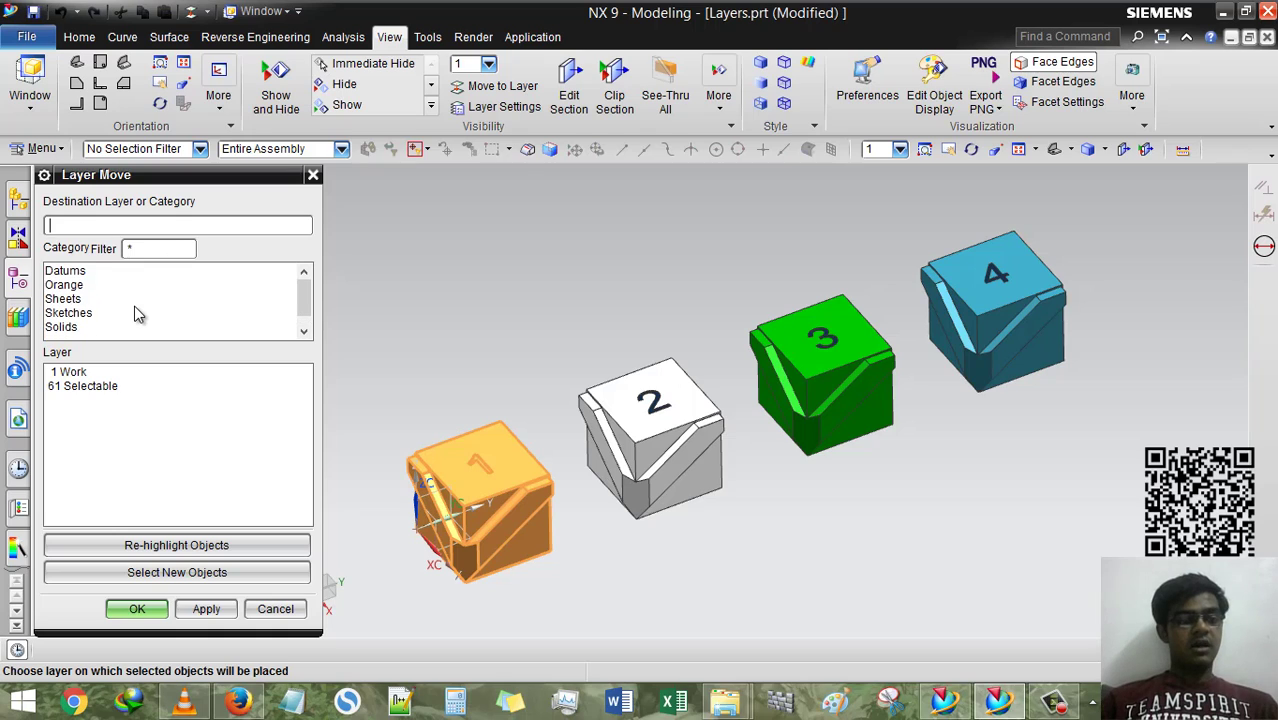
{"action": "scroll", "coordinate": [100, 312], "scroll_direction": "up", "scroll_amount": 1}
{"action": "left_click", "coordinate": [77, 302]}
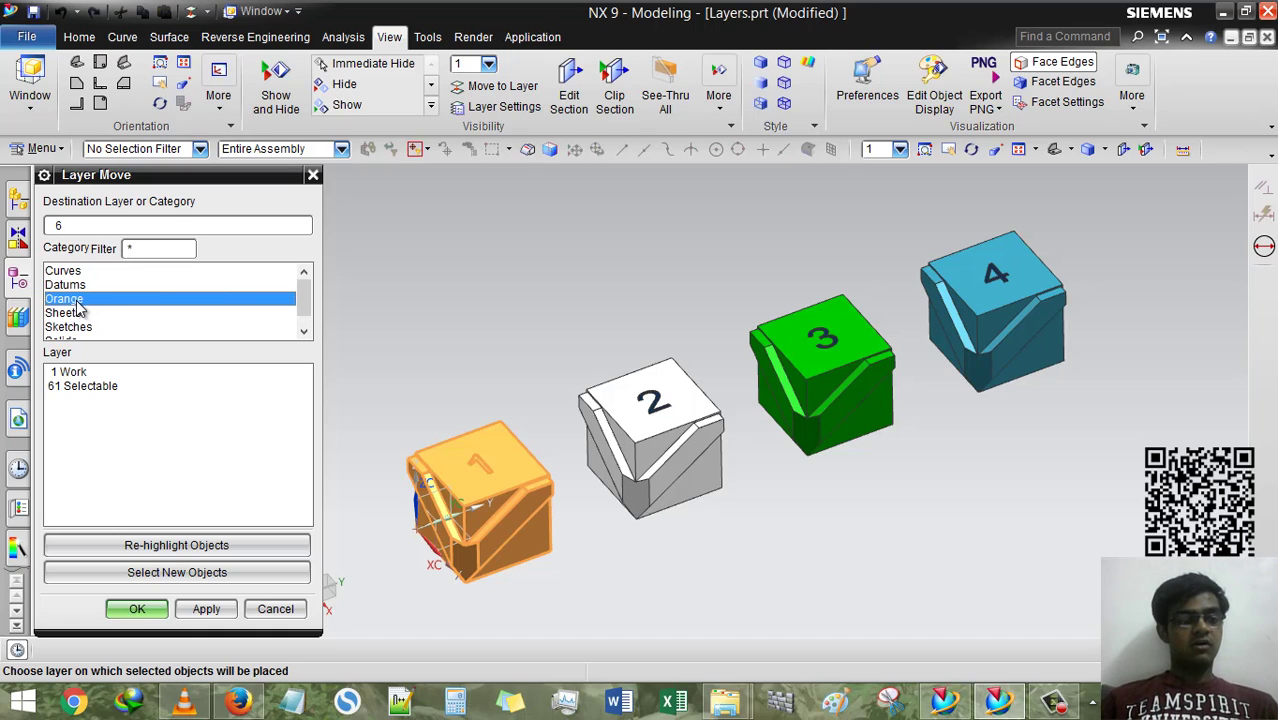
{"action": "left_click", "coordinate": [200, 611]}
{"action": "left_click", "coordinate": [137, 609]}
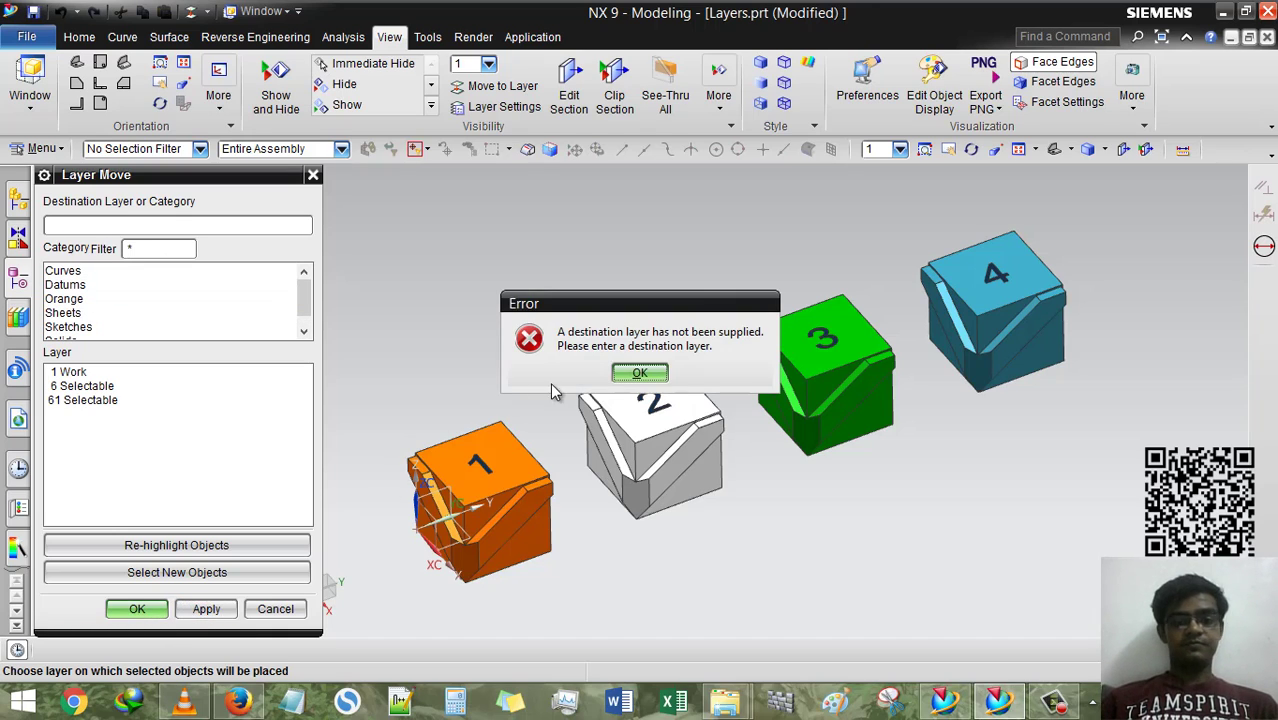
{"action": "left_click", "coordinate": [640, 371]}
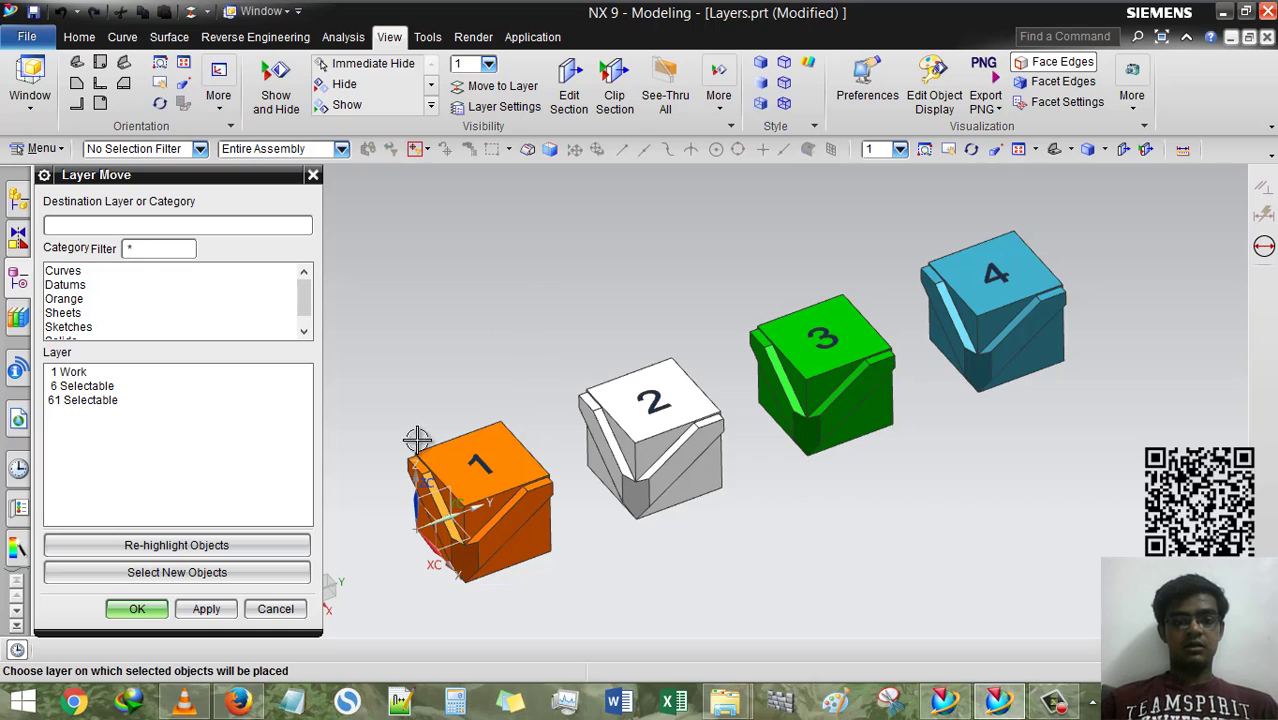
{"action": "left_click", "coordinate": [141, 610]}
{"action": "left_click", "coordinate": [622, 376]}
{"action": "left_click", "coordinate": [274, 609]}
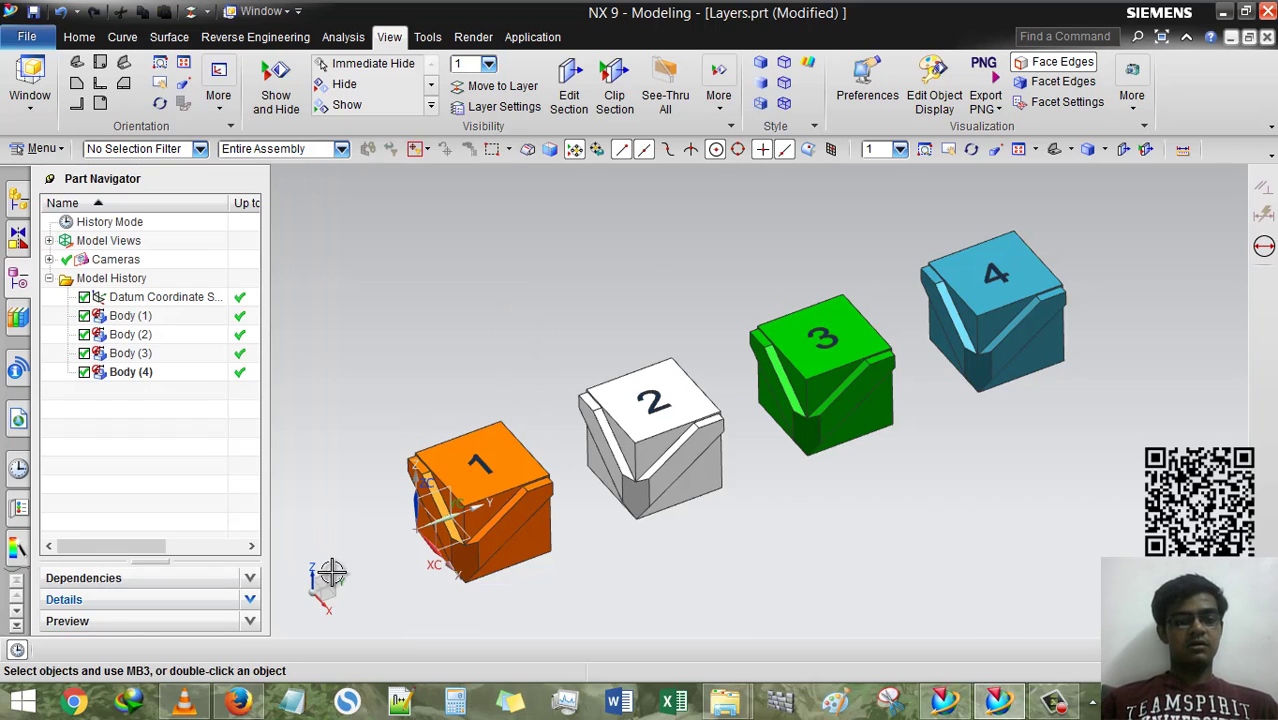
{"action": "middle_click_drag", "start_coordinate": [572, 277], "coordinate": [570, 274]}
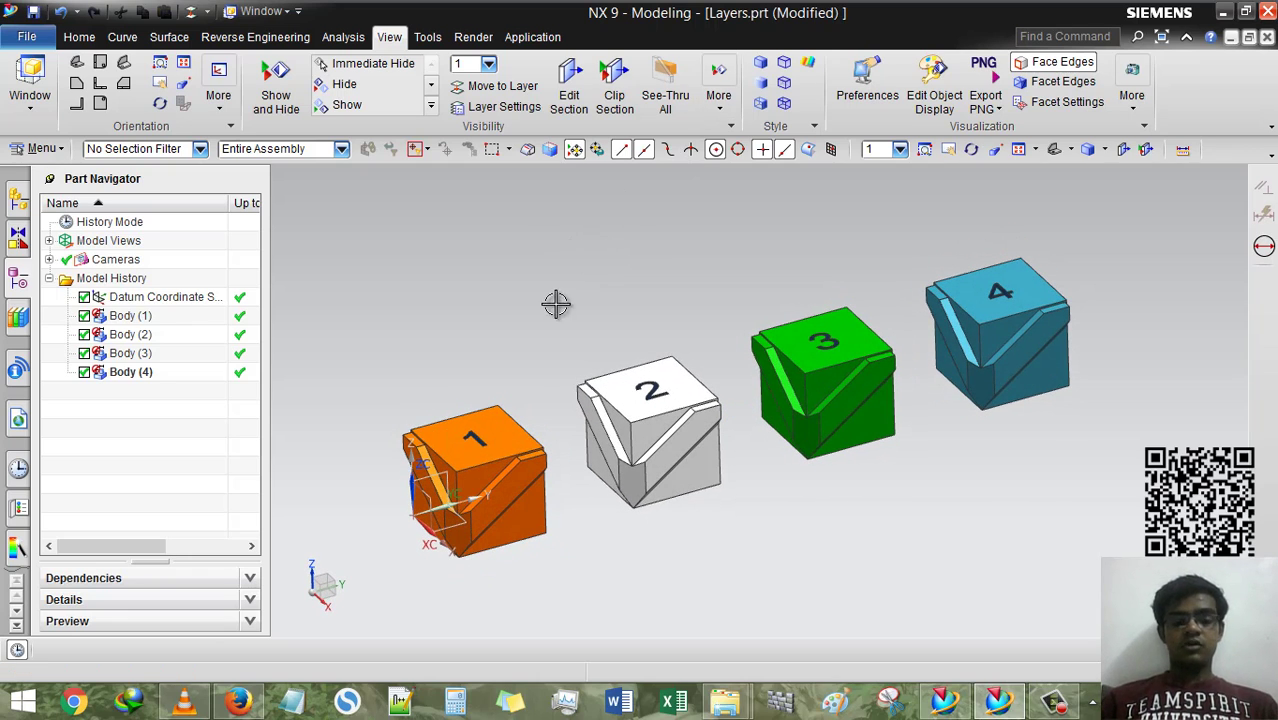
{"action": "left_click", "coordinate": [724, 110]}
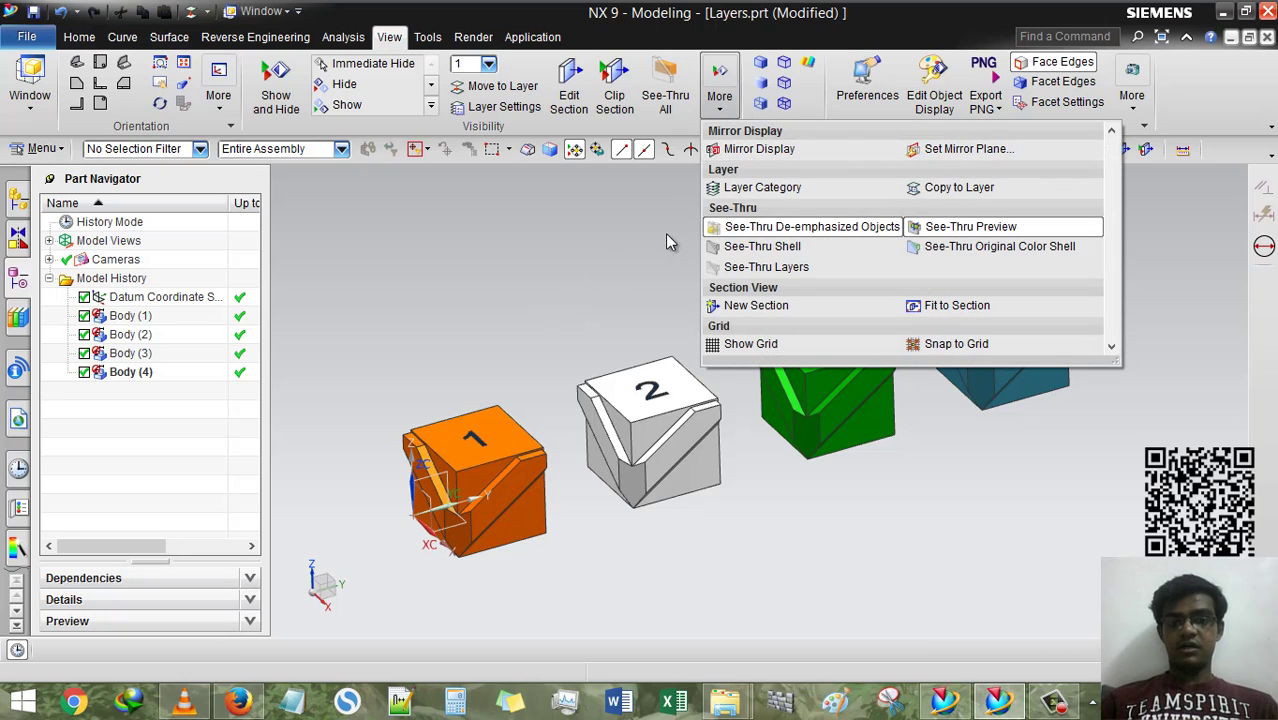
{"action": "middle_click_drag", "start_coordinate": [665, 240], "coordinate": [666, 224]}
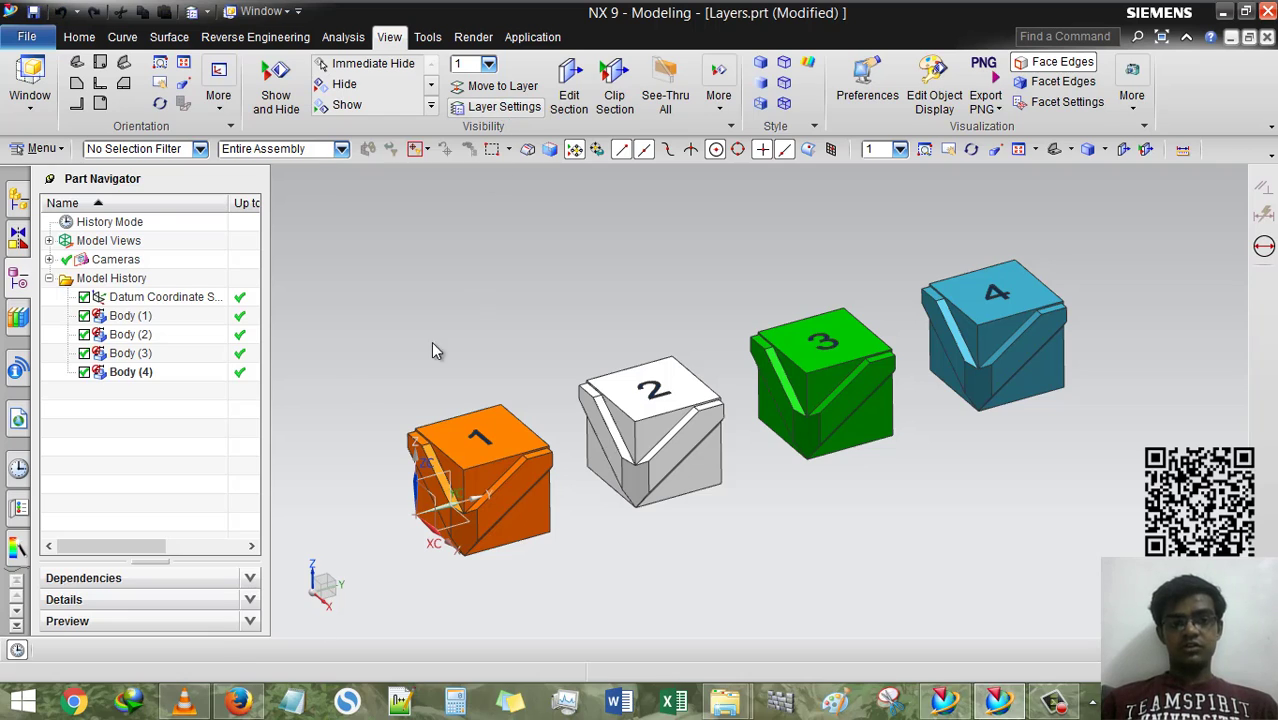
{"action": "left_click", "coordinate": [506, 108]}
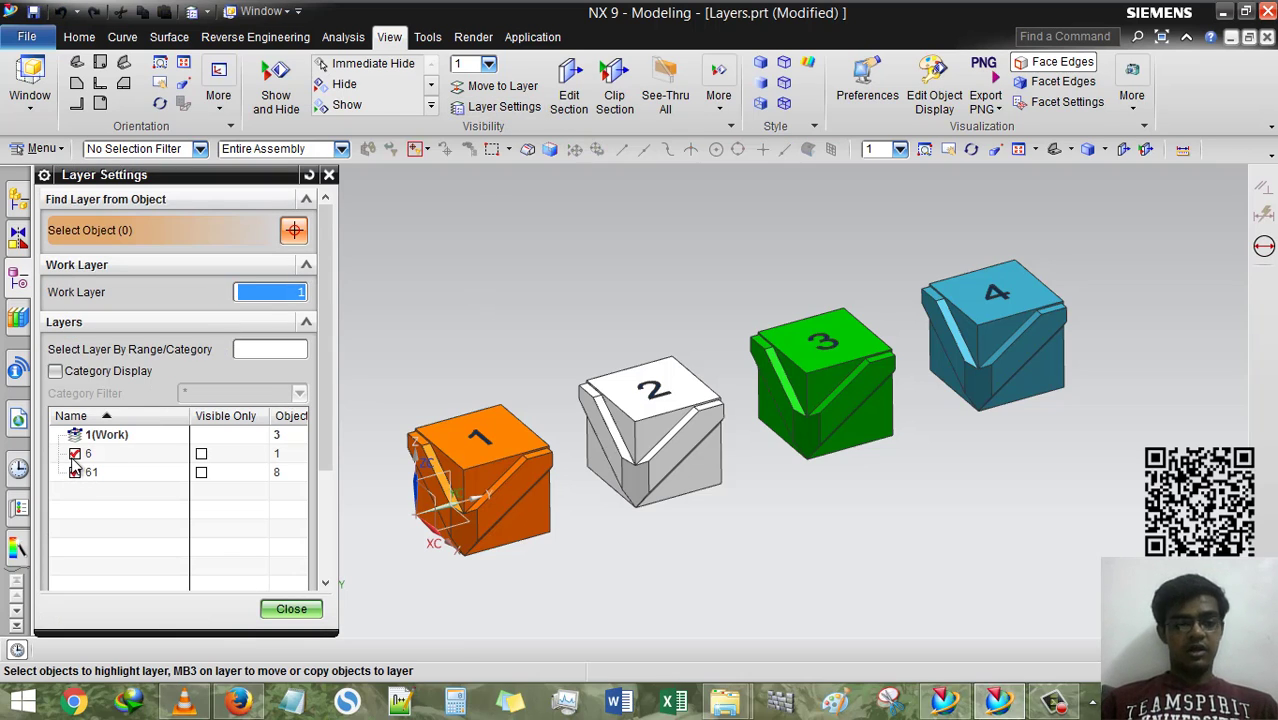
{"action": "left_click", "coordinate": [75, 454]}
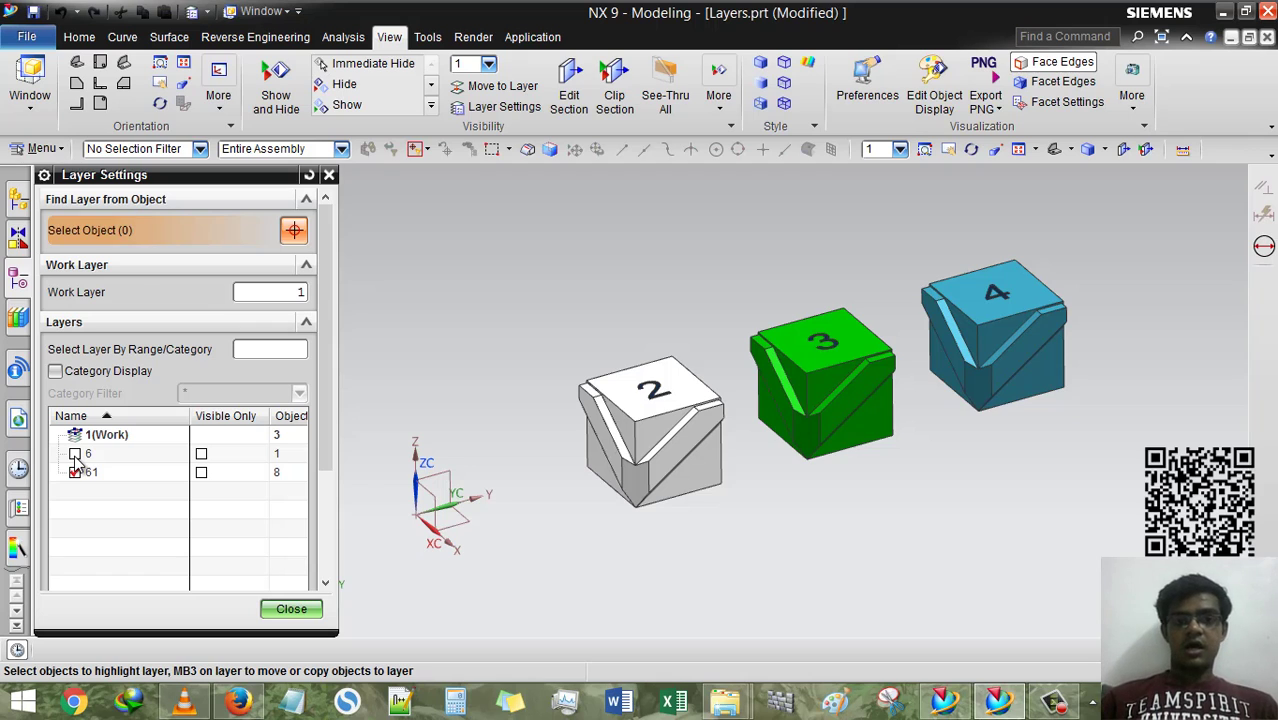
{"action": "left_click", "coordinate": [75, 454]}
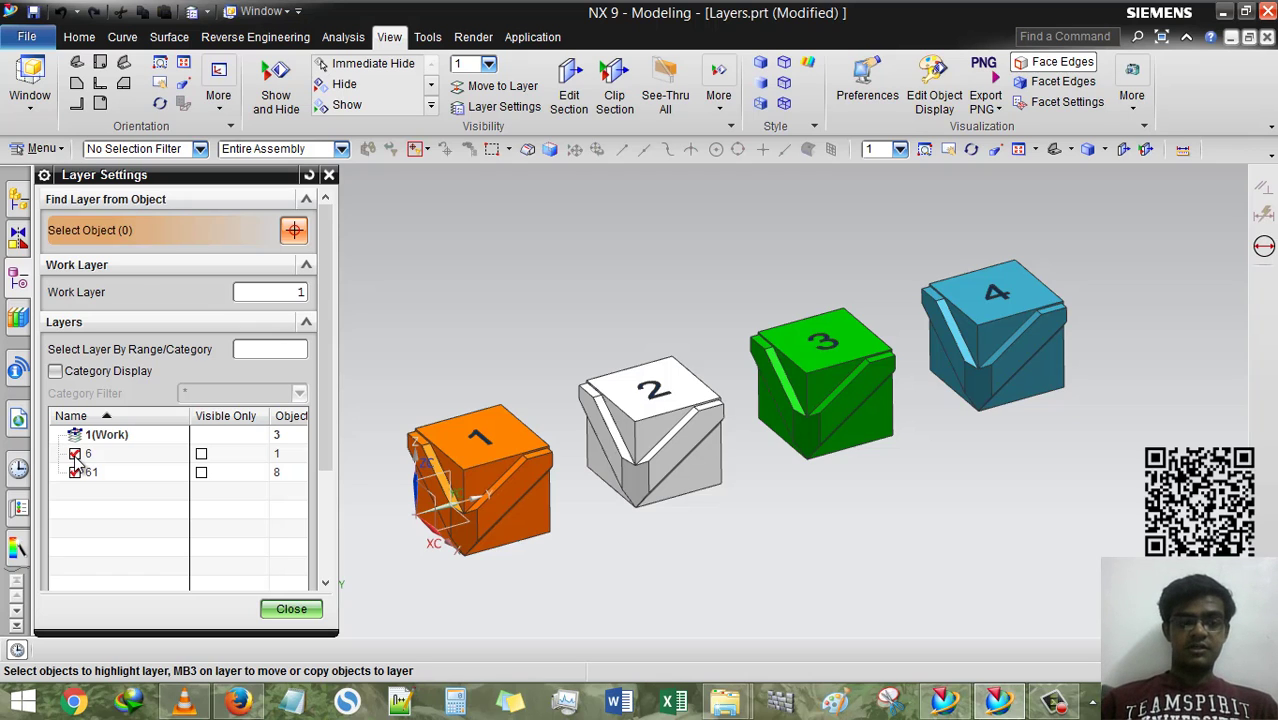
{"action": "left_click", "coordinate": [298, 612]}
{"action": "middle_click_drag", "start_coordinate": [442, 368], "coordinate": [467, 341]}
- Create the White layer category containing layer 7
{"action": "left_click", "coordinate": [718, 97]}
{"action": "left_click", "coordinate": [762, 187]}
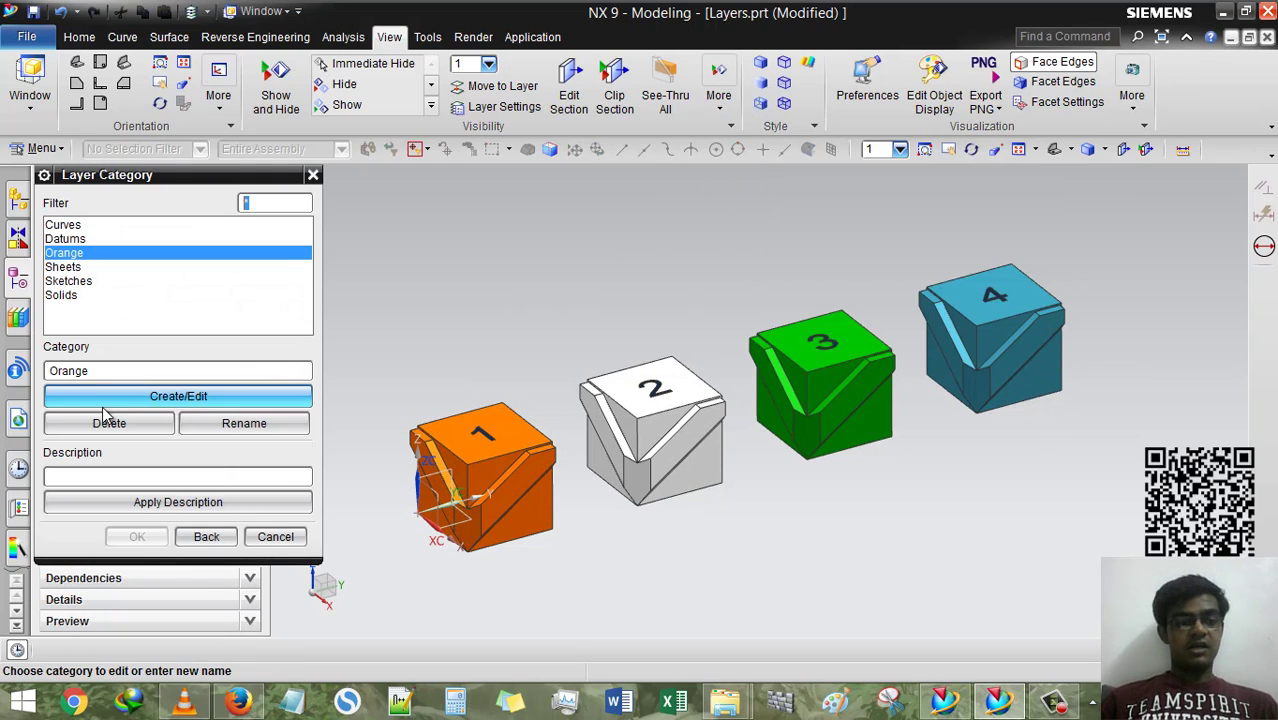
{"action": "double_click", "coordinate": [91, 371]}
{"action": "type", "text": "White"}
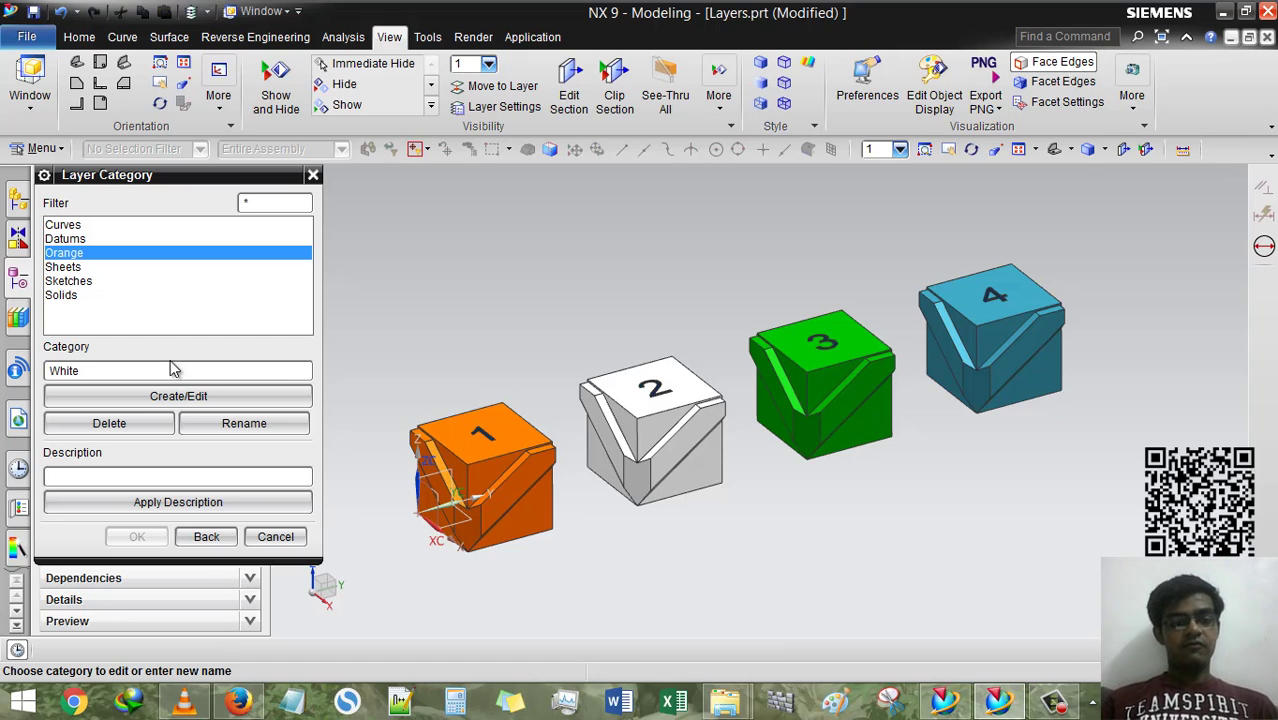
{"action": "left_click", "coordinate": [166, 396]}
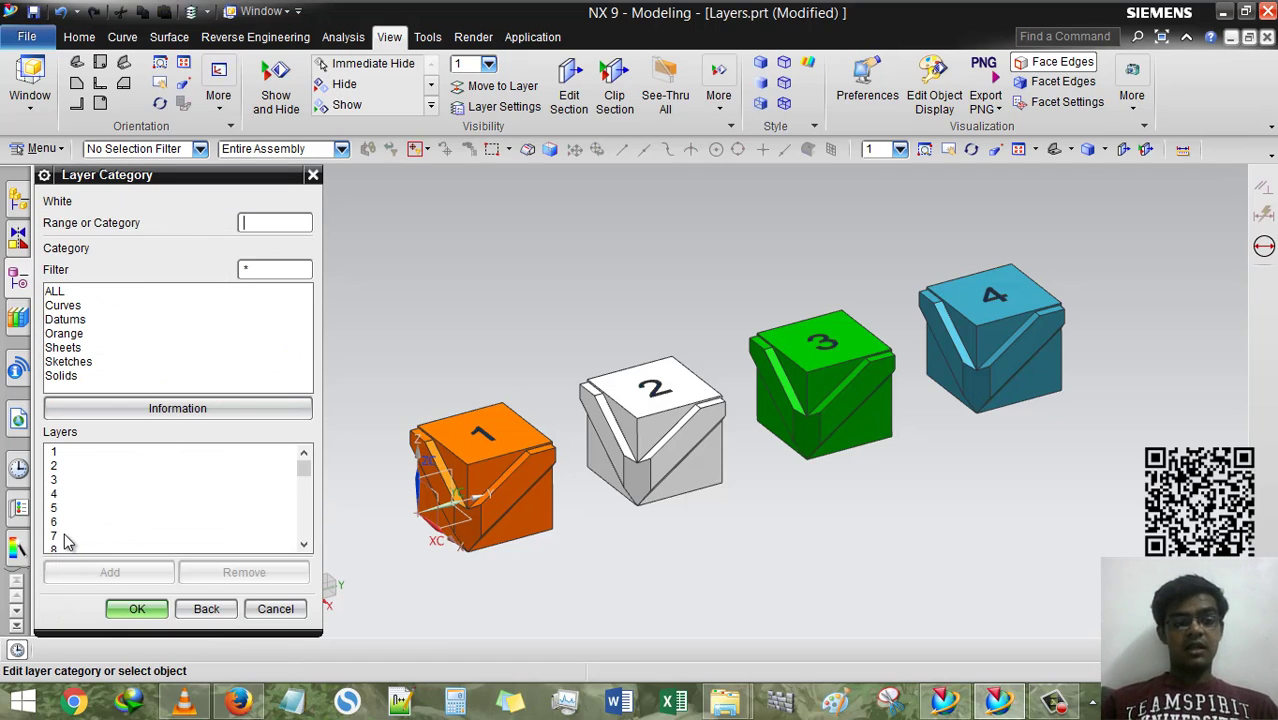
{"action": "left_click", "coordinate": [66, 537]}
{"action": "left_click", "coordinate": [109, 572]}
{"action": "left_click", "coordinate": [137, 608]}
- Create the Green layer category containing layer 8
{"action": "left_click", "coordinate": [110, 372]}
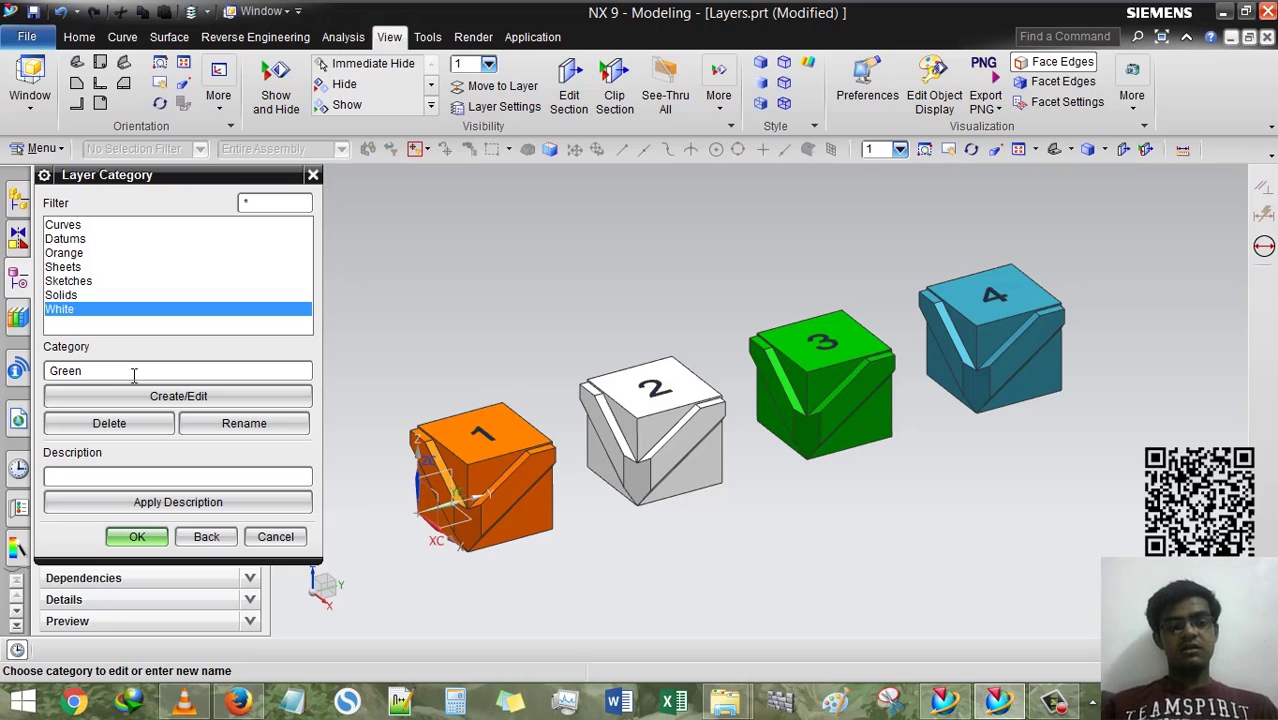
{"action": "type", "text": "Green"}
{"action": "left_click", "coordinate": [140, 396]}
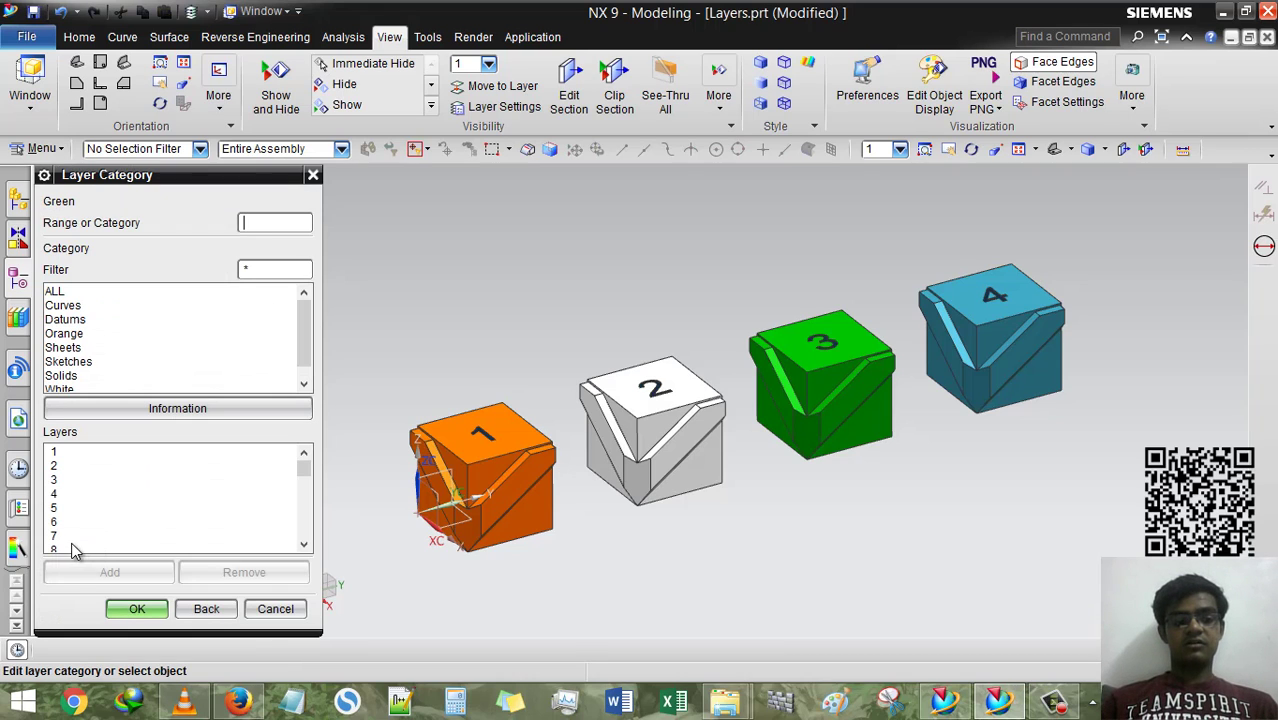
{"action": "left_click", "coordinate": [71, 547]}
{"action": "left_click", "coordinate": [109, 572]}
{"action": "left_click", "coordinate": [136, 611]}
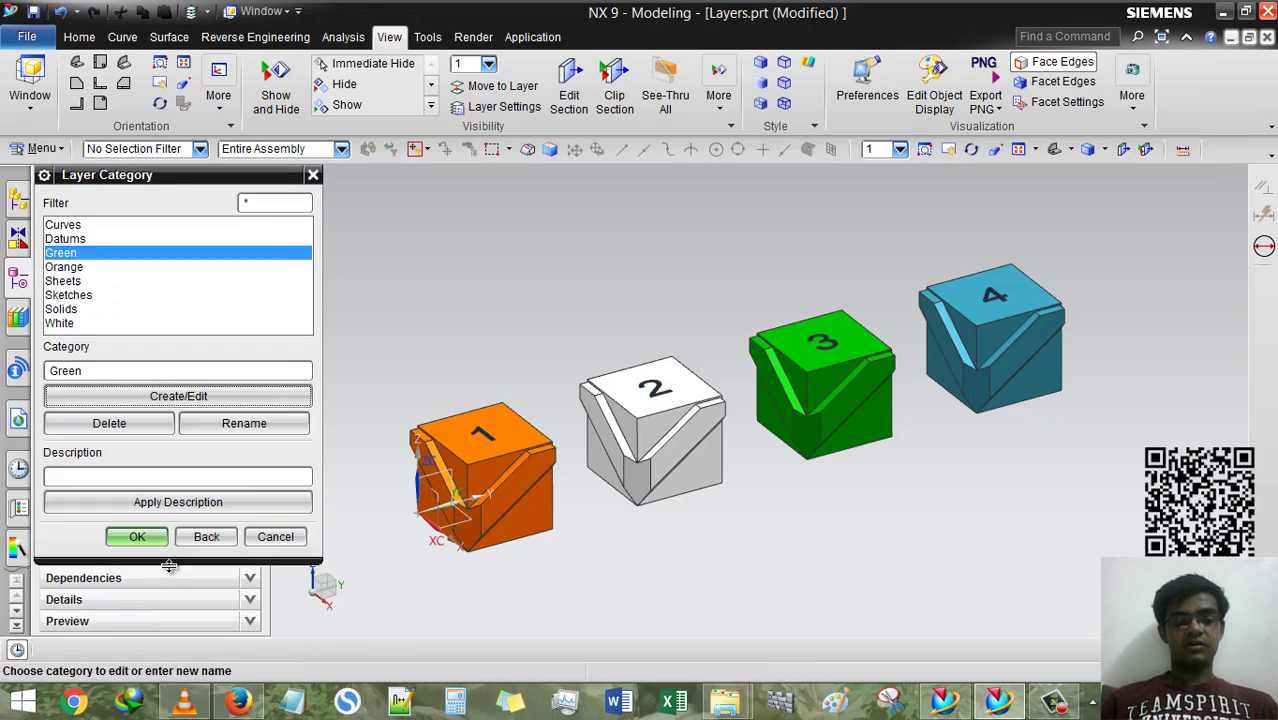
- Create the Blue layer category containing layer 9 and close Layer Category
{"action": "double_click", "coordinate": [118, 372]}
{"action": "type", "text": "Blue"}
{"action": "left_click", "coordinate": [138, 396]}
{"action": "scroll", "coordinate": [308, 476], "scroll_direction": "down", "scroll_amount": 9}
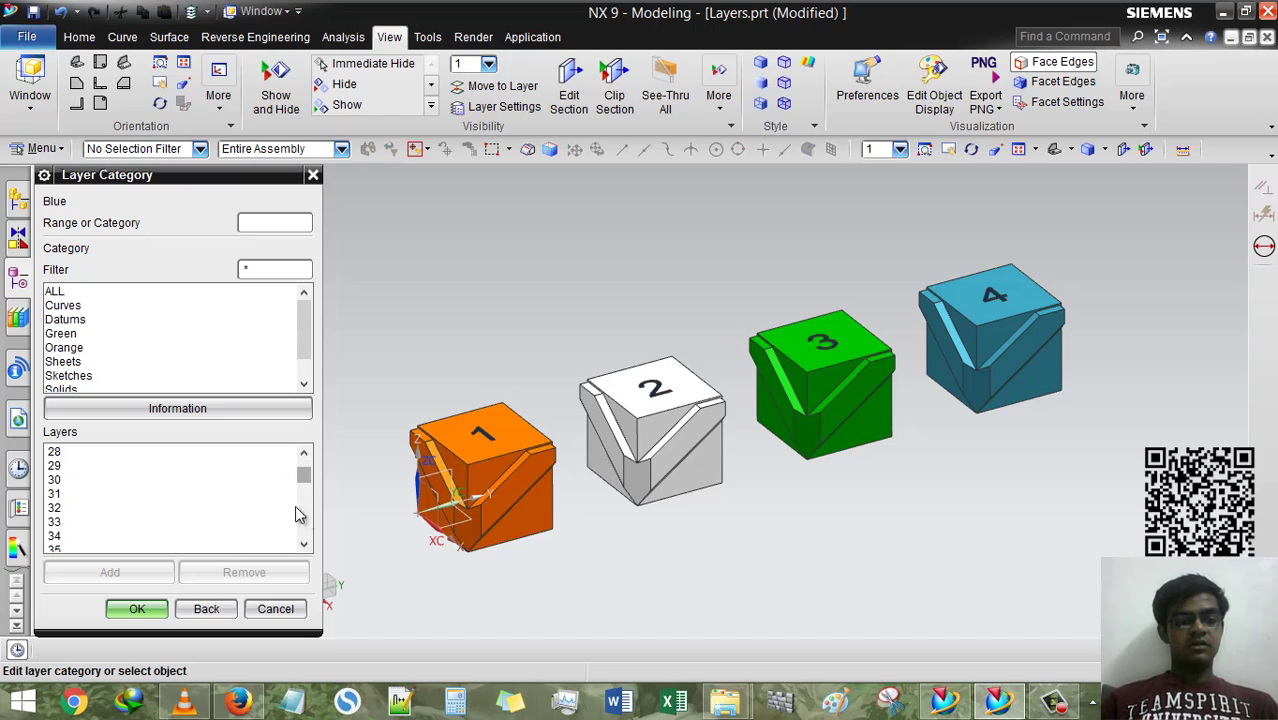
{"action": "scroll", "coordinate": [308, 476], "scroll_direction": "up", "scroll_amount": 7}
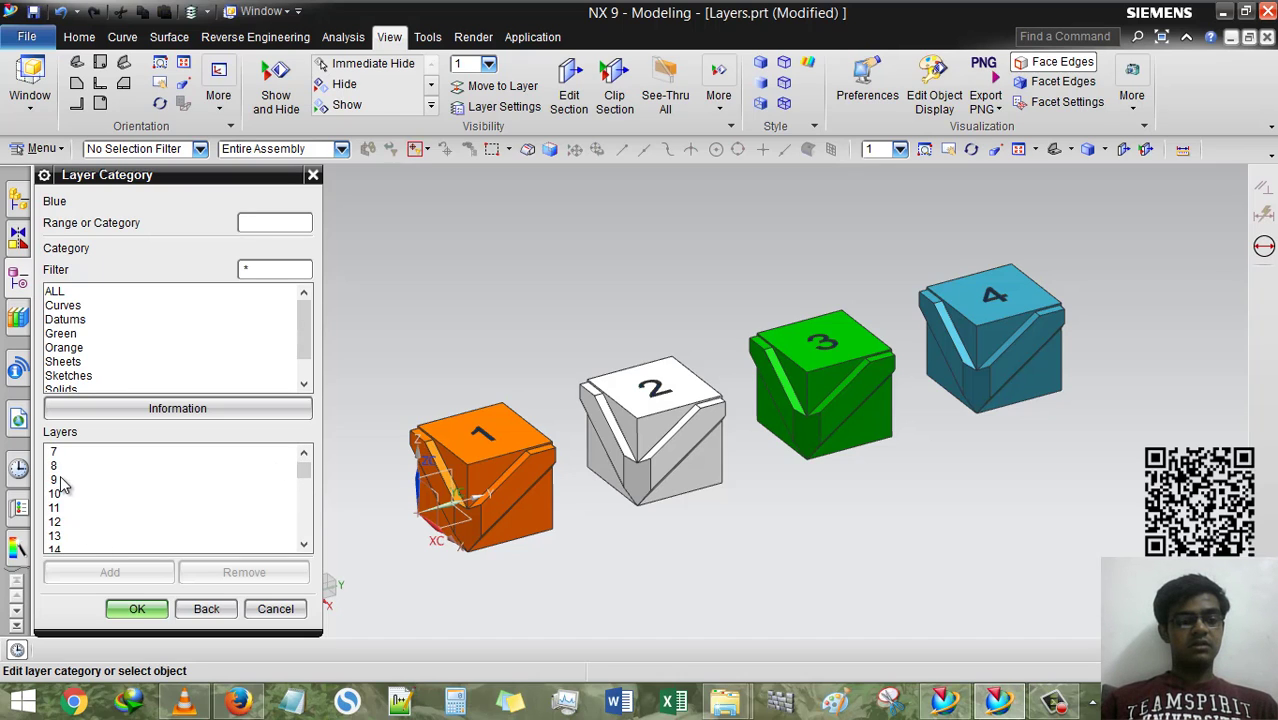
{"action": "left_click", "coordinate": [60, 480]}
{"action": "left_click", "coordinate": [125, 610]}
{"action": "left_click", "coordinate": [125, 610]}
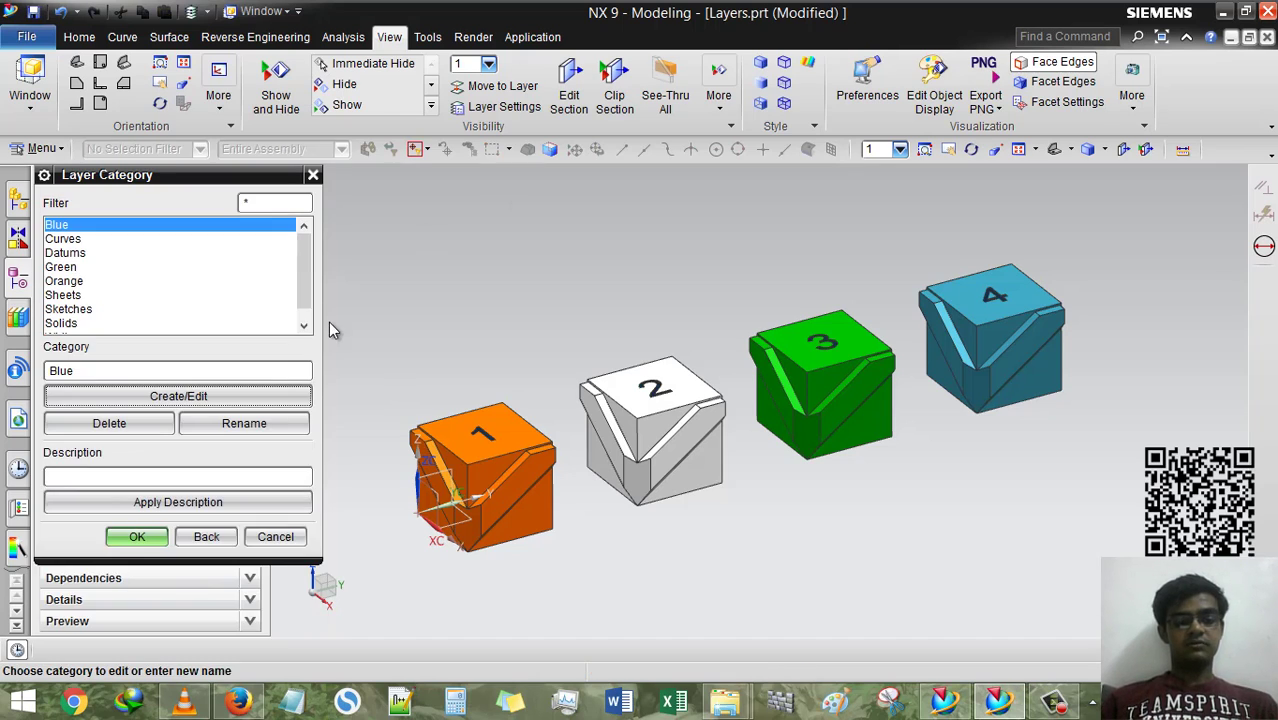
{"action": "left_click", "coordinate": [137, 537]}
{"action": "right_click", "coordinate": [512, 264]}
- Apply the description 'this is orange' to the Orange layer category
{"action": "left_click", "coordinate": [719, 95]}
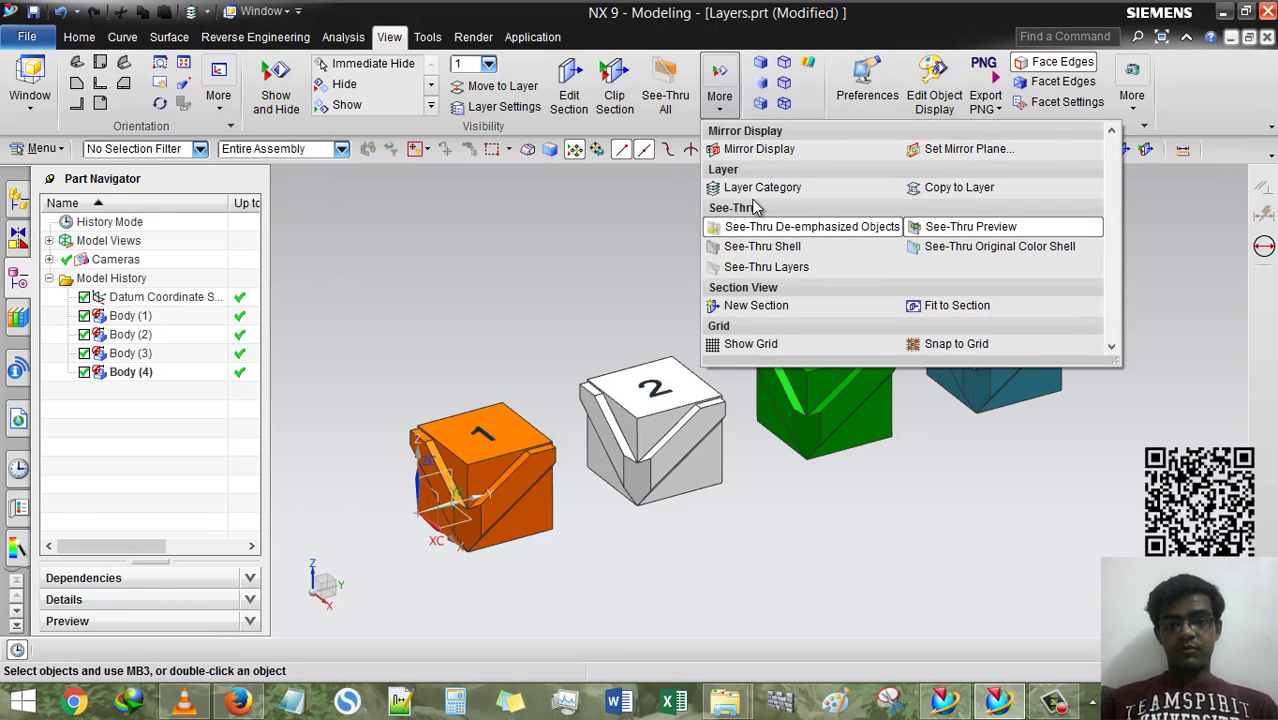
{"action": "left_click", "coordinate": [760, 188]}
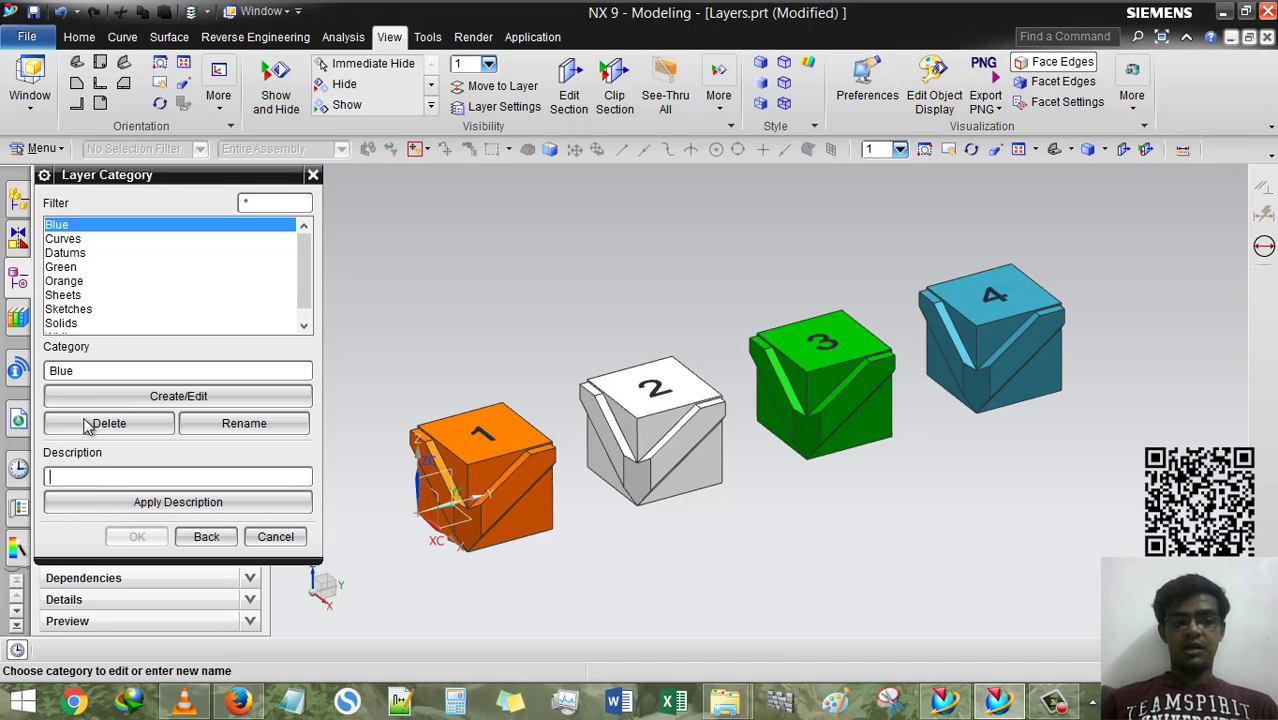
{"action": "left_click", "coordinate": [65, 282]}
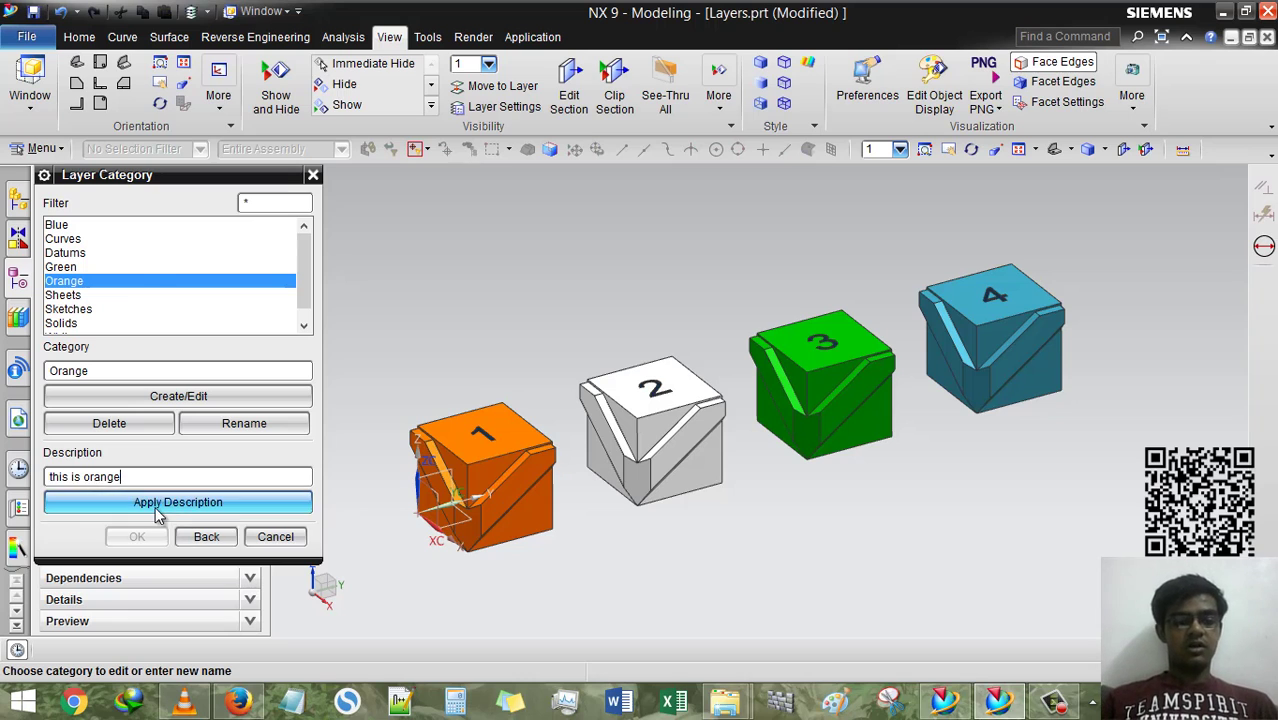
{"action": "left_click", "coordinate": [115, 503]}
{"action": "left_click", "coordinate": [138, 537]}
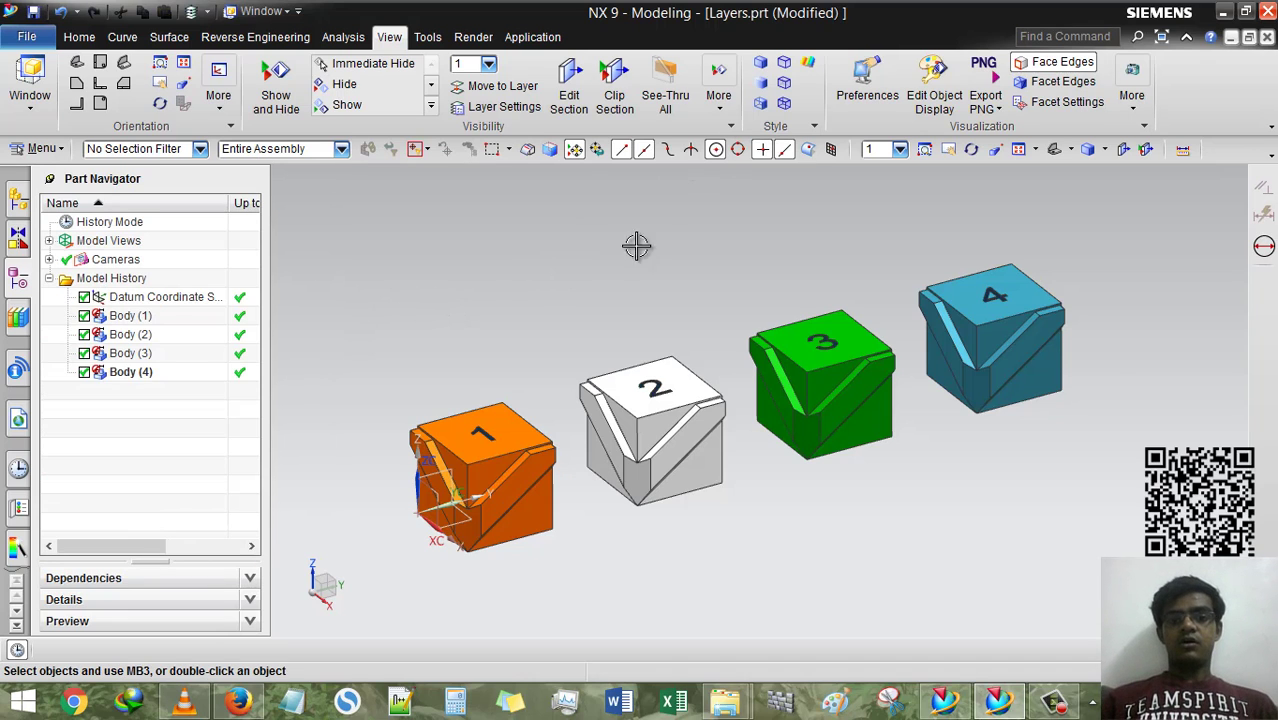
- Move cube 2, Body (2), onto layer 7 through the White category
{"action": "left_click", "coordinate": [719, 90]}
{"action": "left_click", "coordinate": [525, 334]}
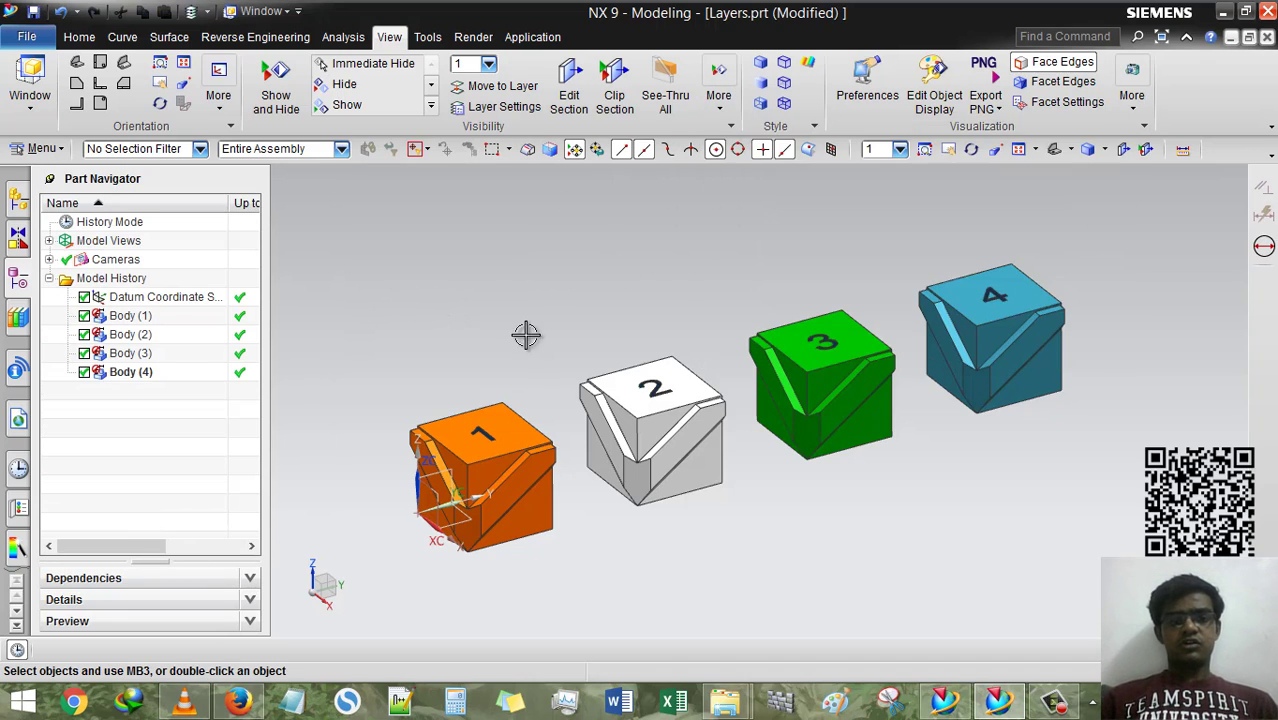
{"action": "left_click", "coordinate": [497, 88]}
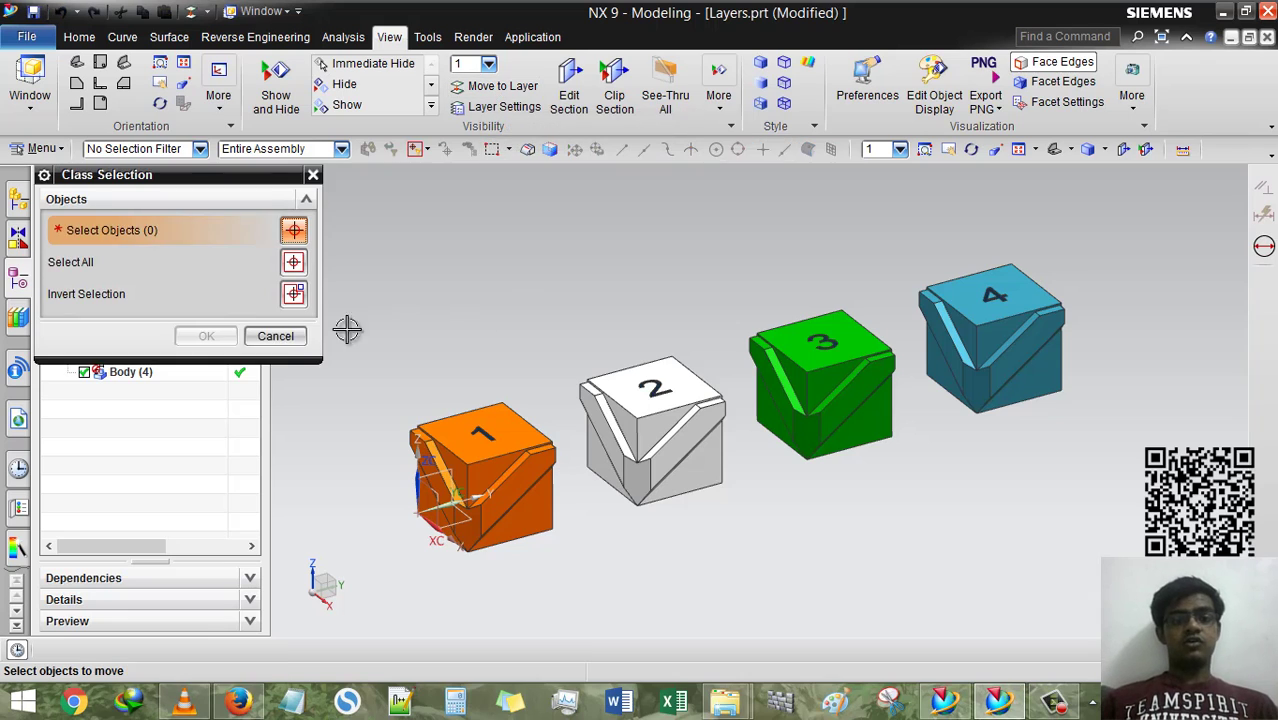
{"action": "left_click", "coordinate": [628, 405]}
{"action": "left_click", "coordinate": [203, 337]}
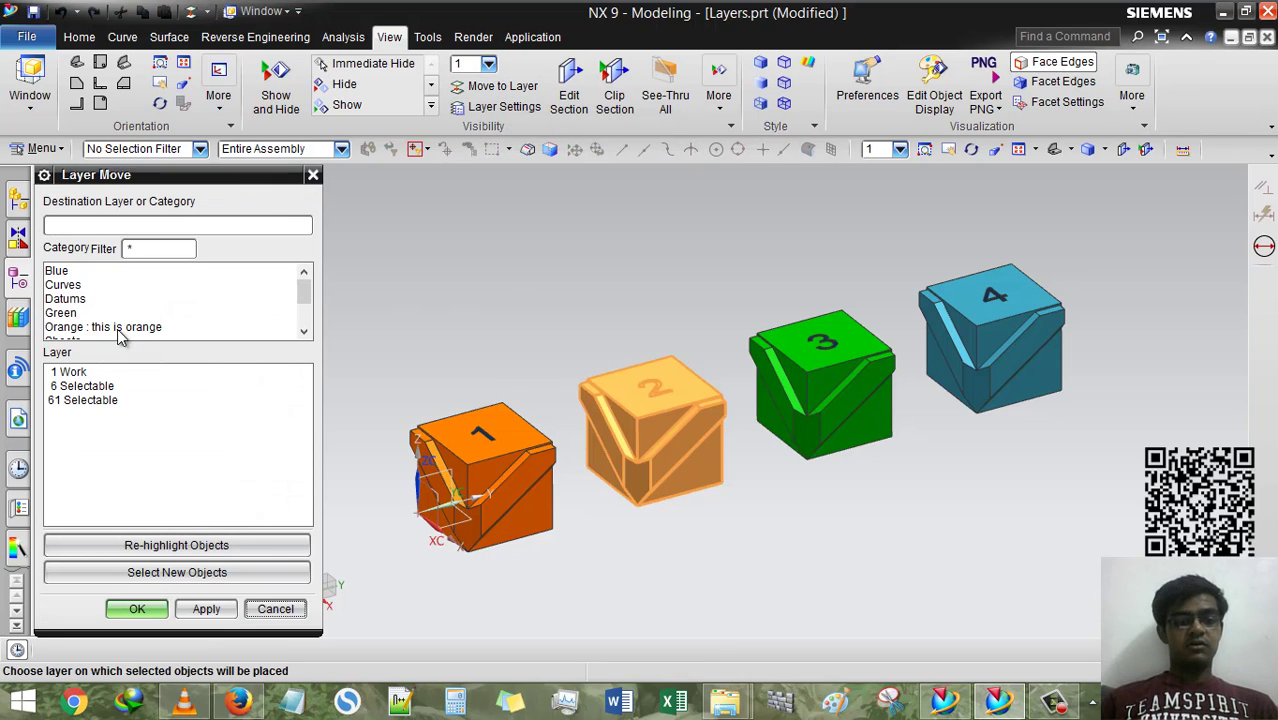
{"action": "scroll", "coordinate": [117, 326], "scroll_direction": "down", "scroll_amount": 3}
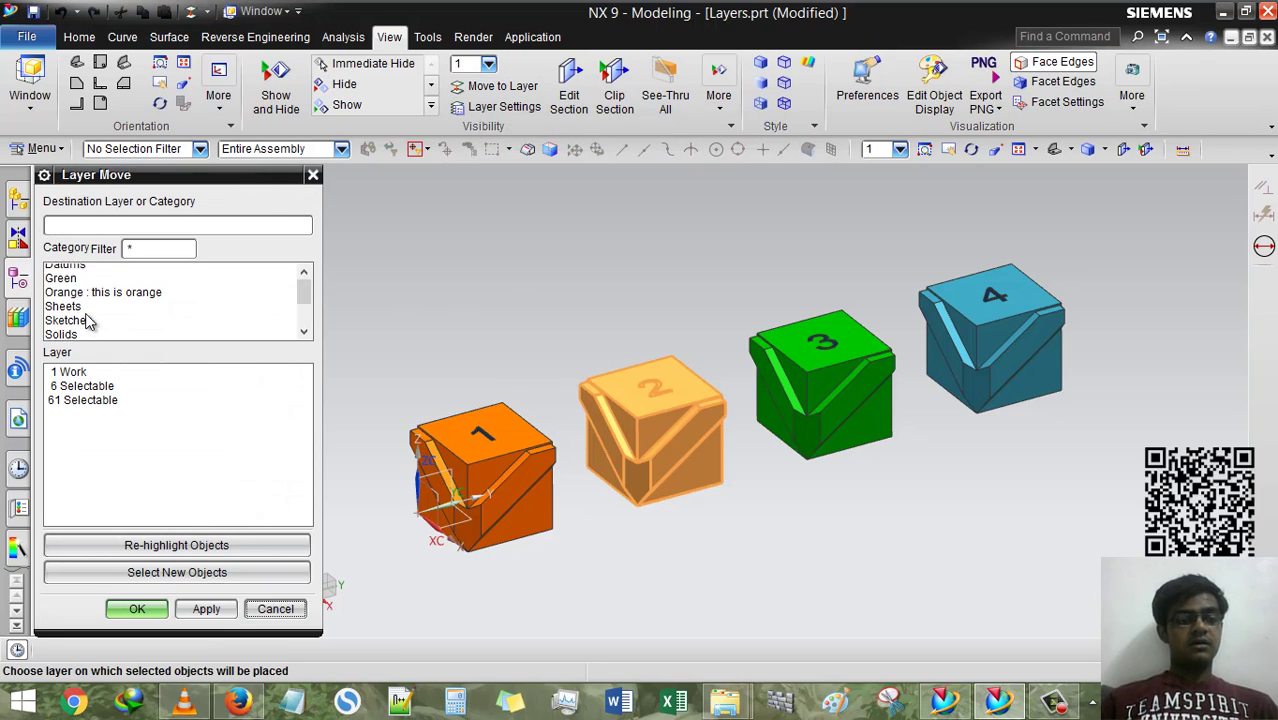
{"action": "scroll", "coordinate": [88, 320], "scroll_direction": "up", "scroll_amount": 1}
{"action": "scroll", "coordinate": [90, 330], "scroll_direction": "down", "scroll_amount": 3}
{"action": "left_click", "coordinate": [82, 327]}
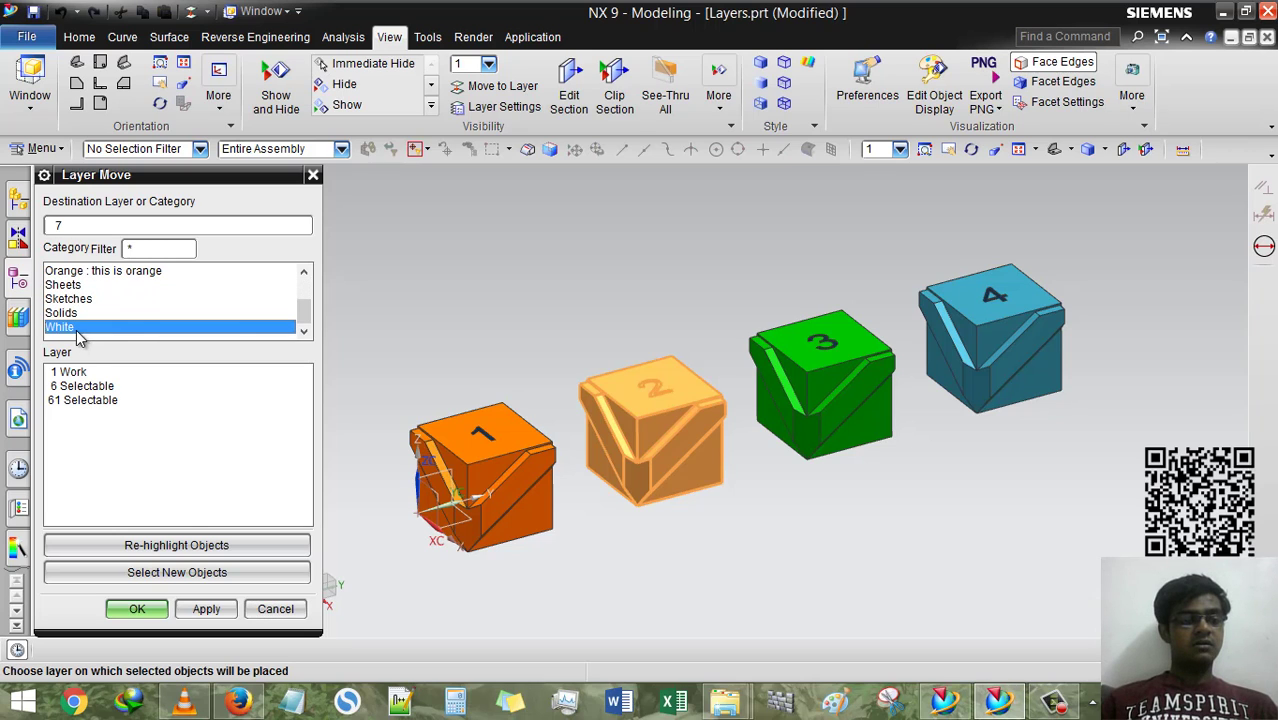
{"action": "left_click", "coordinate": [139, 606]}
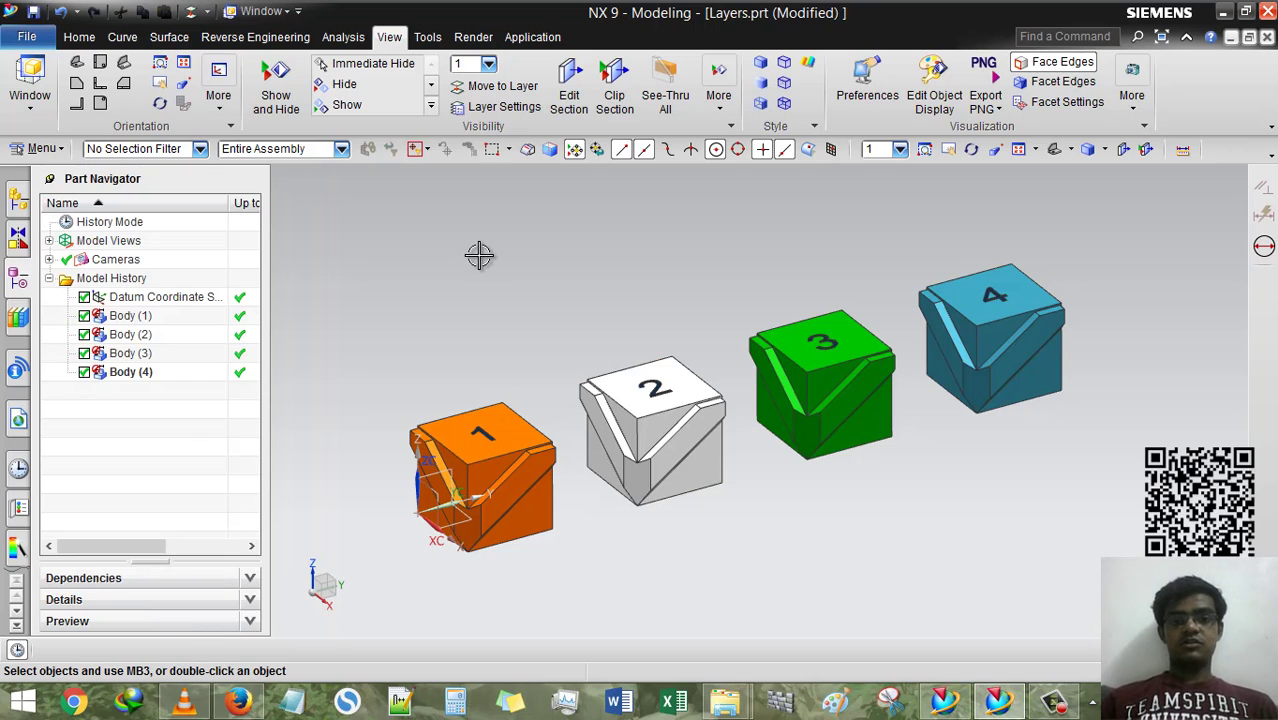
- Copy green cube 3 to layer 8 via the Green category, creating Body (5)
{"action": "left_click", "coordinate": [493, 86]}
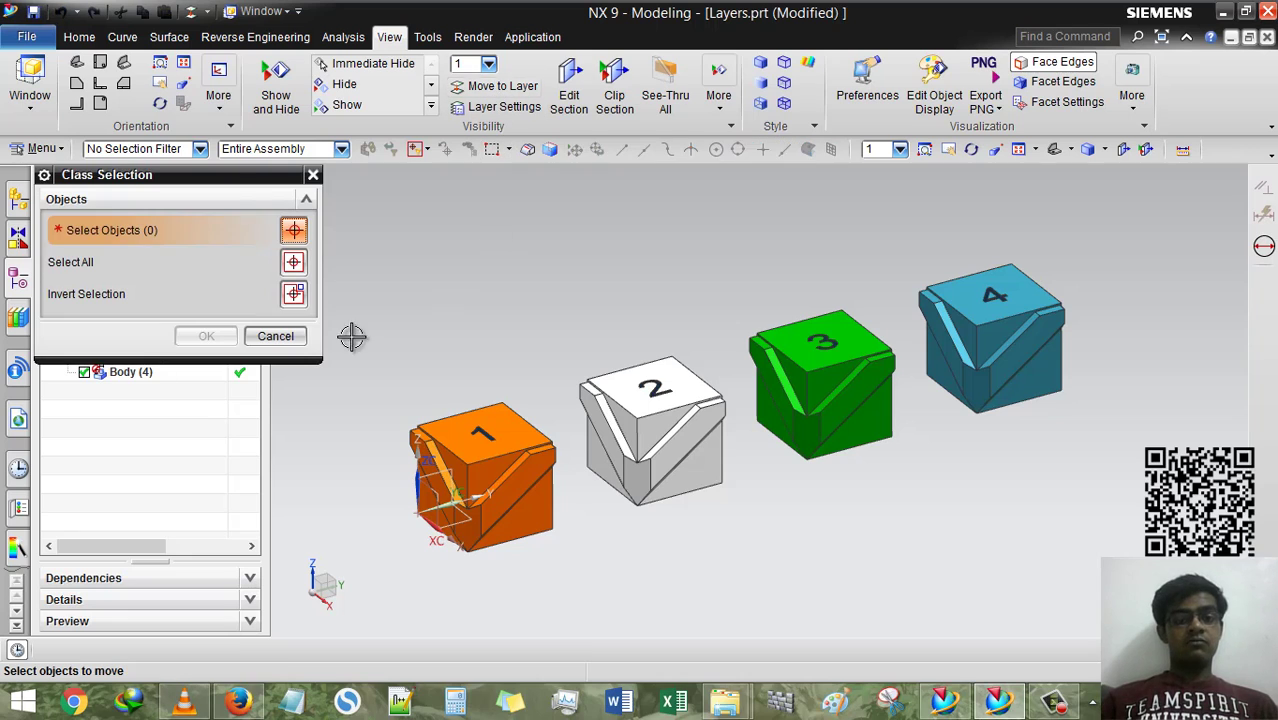
{"action": "left_click", "coordinate": [274, 337]}
{"action": "left_click", "coordinate": [719, 85]}
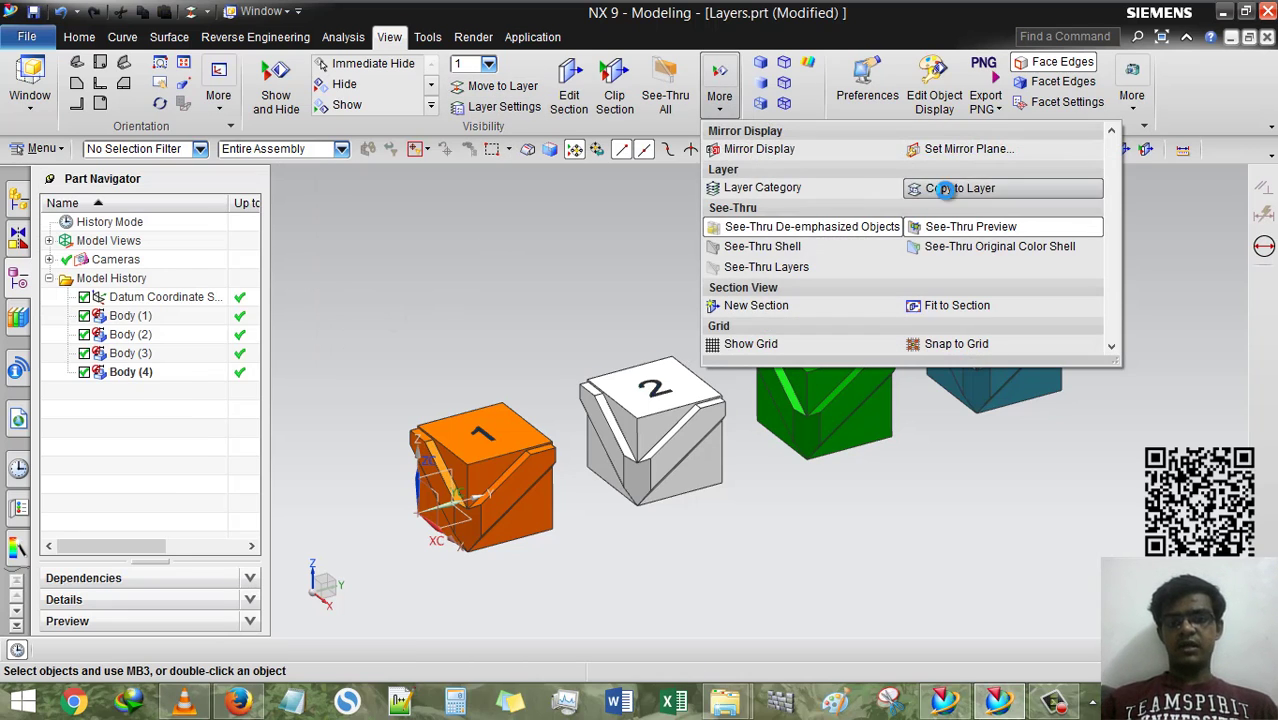
{"action": "left_click", "coordinate": [948, 190]}
{"action": "left_click", "coordinate": [793, 364]}
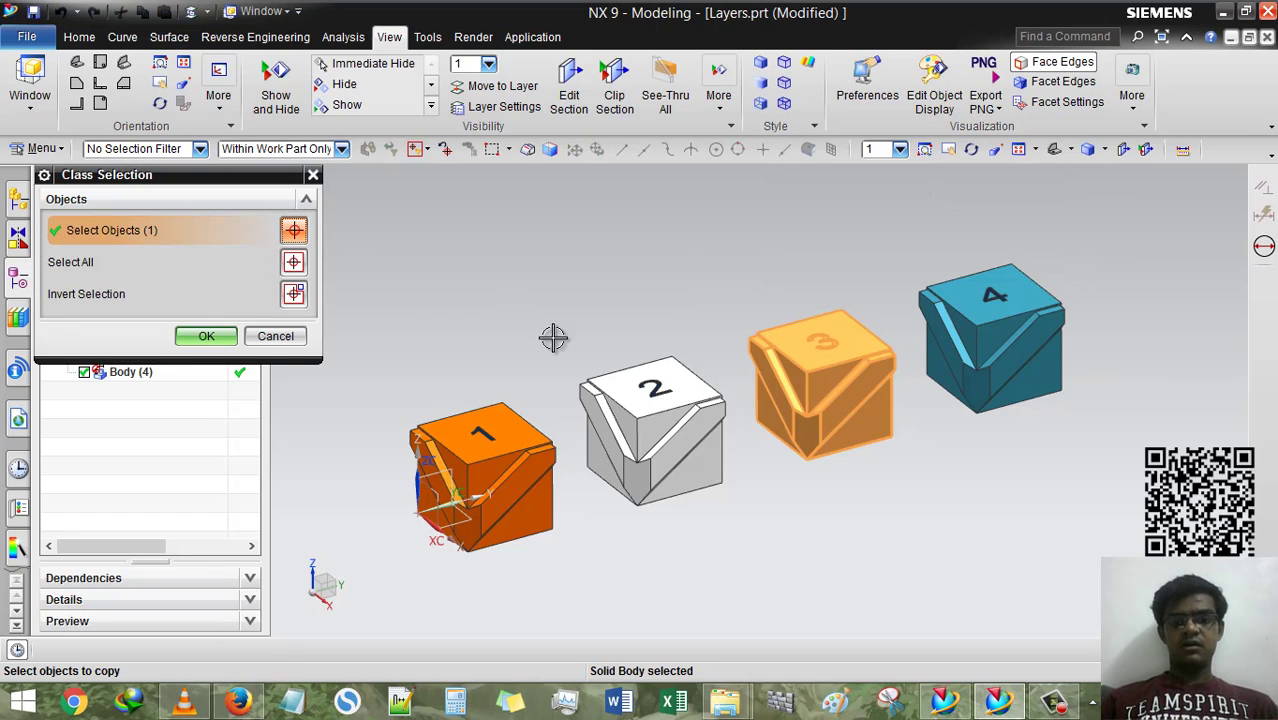
{"action": "left_click", "coordinate": [201, 338]}
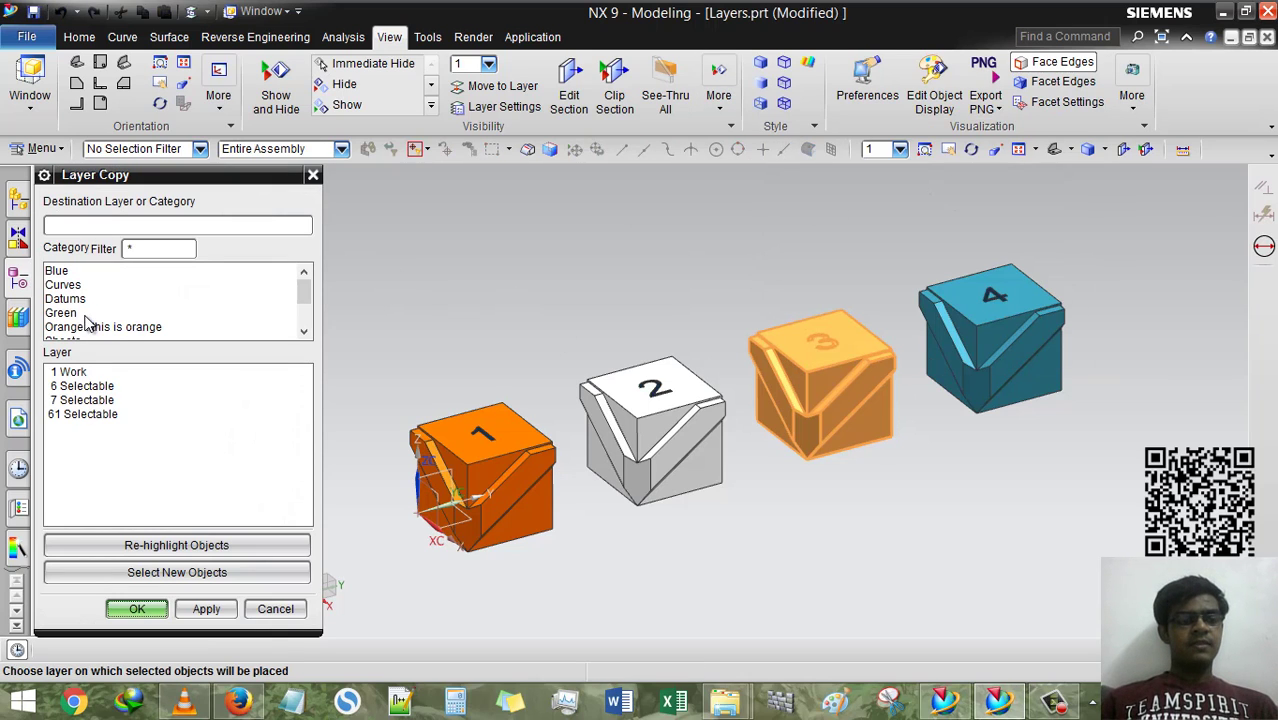
{"action": "left_click", "coordinate": [85, 314]}
{"action": "left_click", "coordinate": [136, 609]}
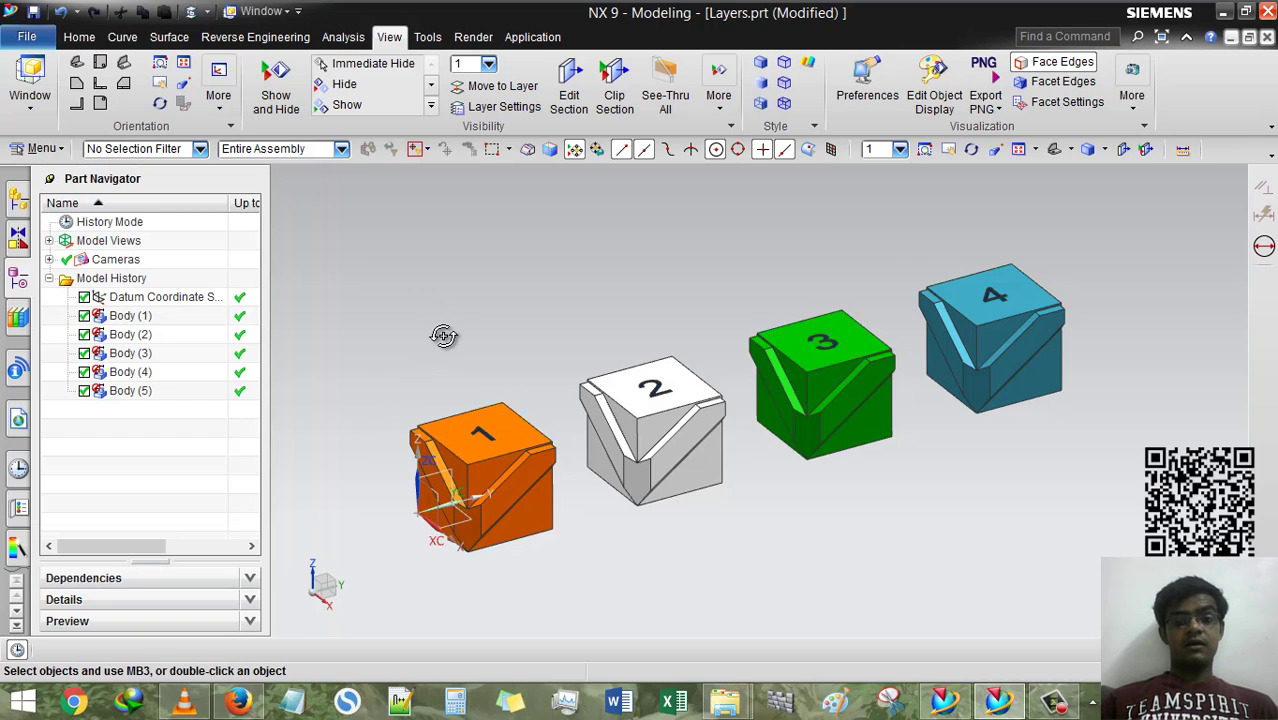
- Uncheck layers 6, 7 and 8 in Layer Settings so only cubes 3 and 4 remain
{"action": "middle_click_drag", "start_coordinate": [443, 336], "coordinate": [442, 328]}
{"action": "left_click", "coordinate": [719, 98]}
{"action": "left_click", "coordinate": [497, 106]}
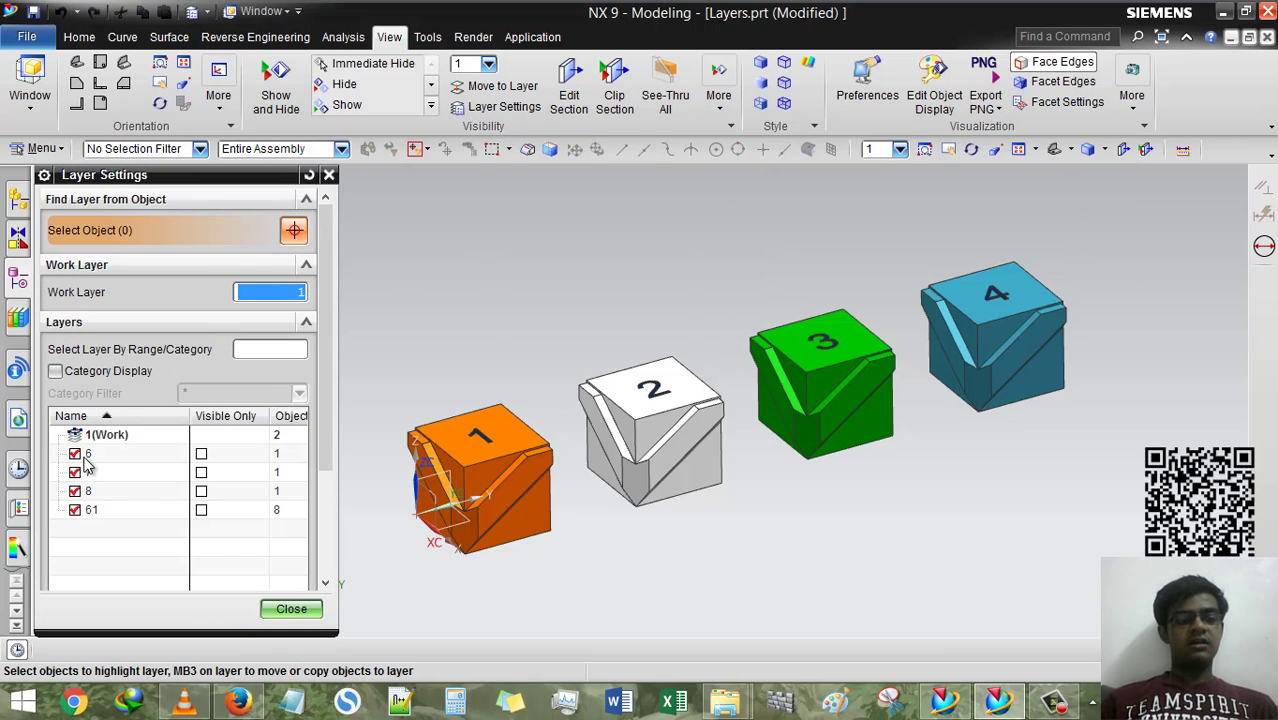
{"action": "left_click", "coordinate": [75, 454]}
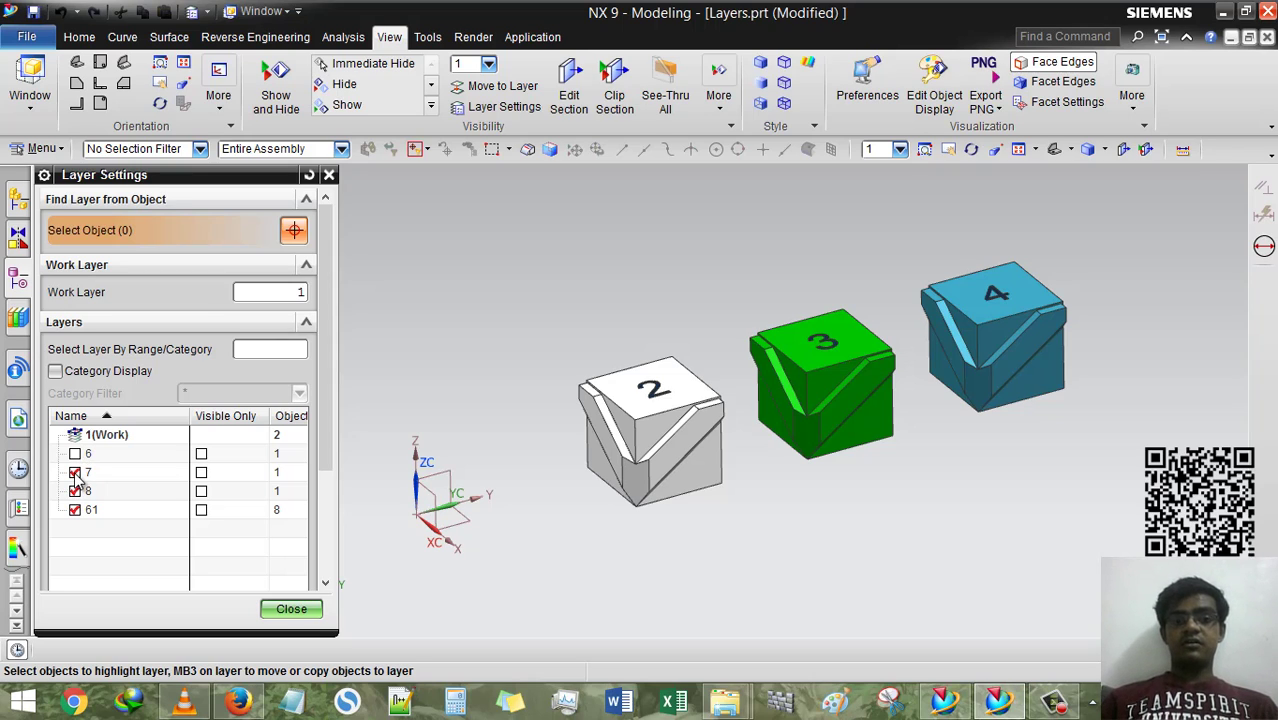
{"action": "left_click", "coordinate": [75, 473]}
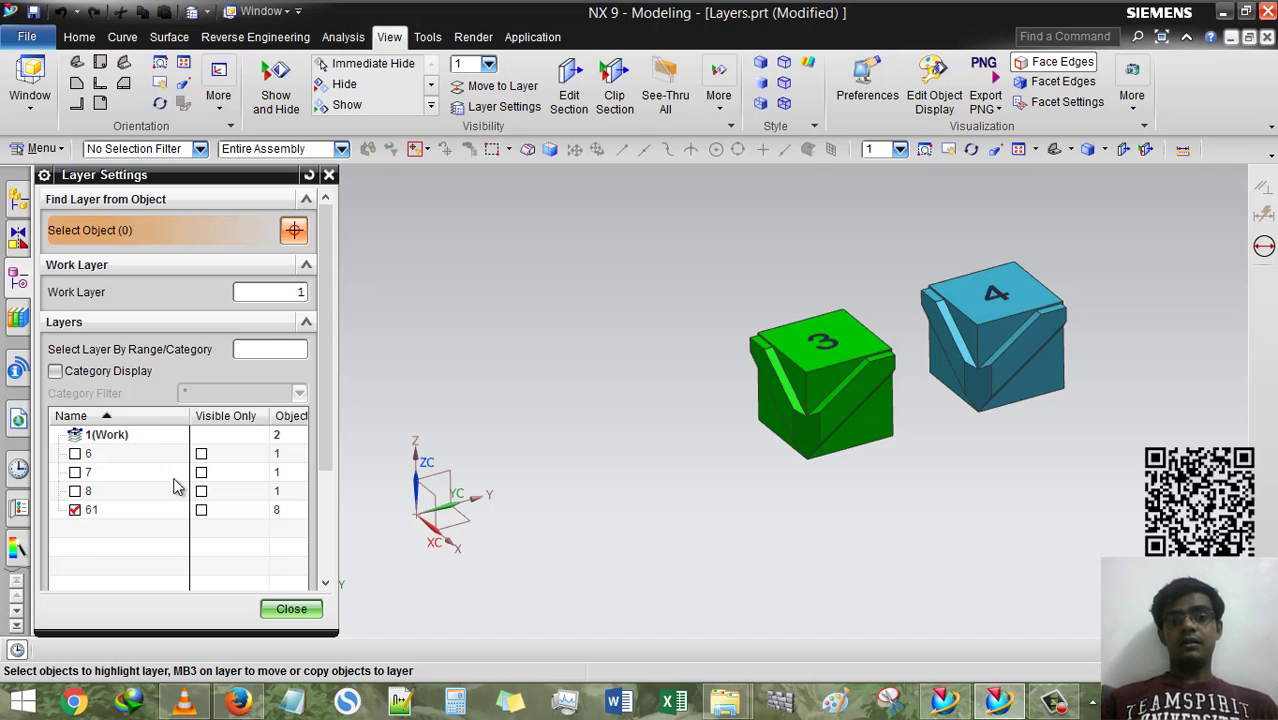
{"action": "left_click", "coordinate": [285, 609]}
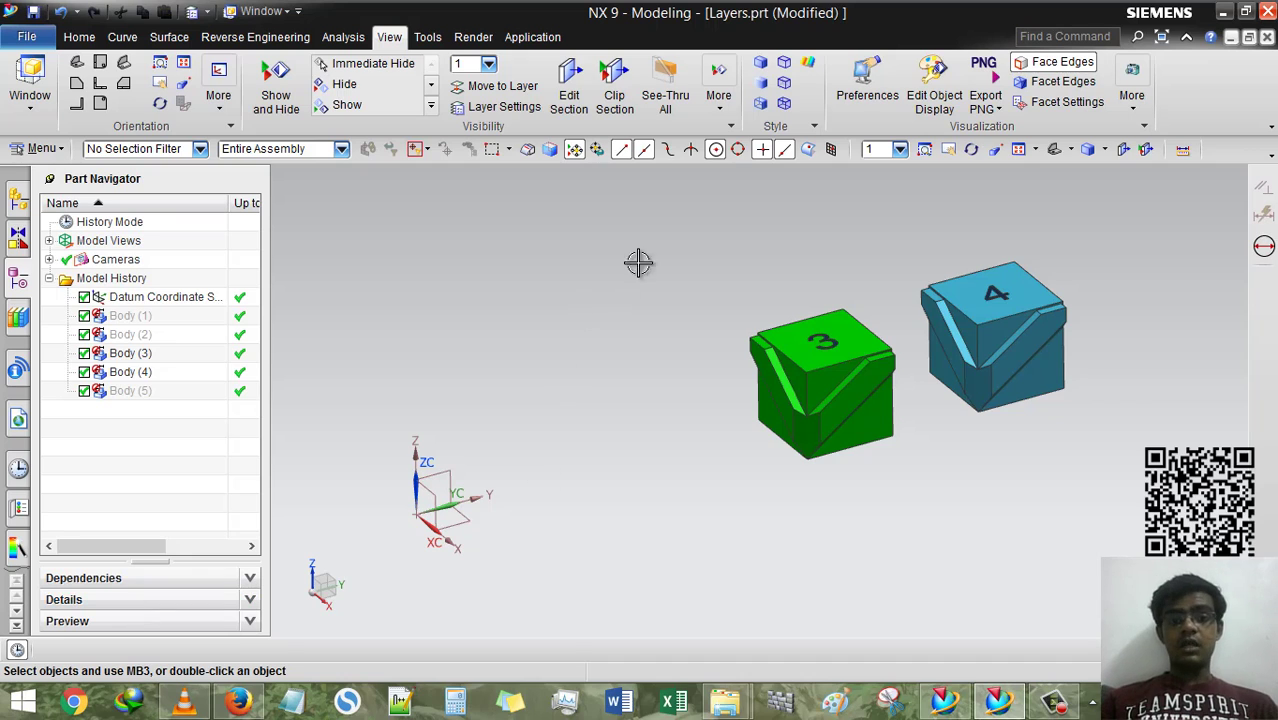
- Move blue cube 4 onto layer 9 through the Blue category
{"action": "left_click", "coordinate": [720, 98]}
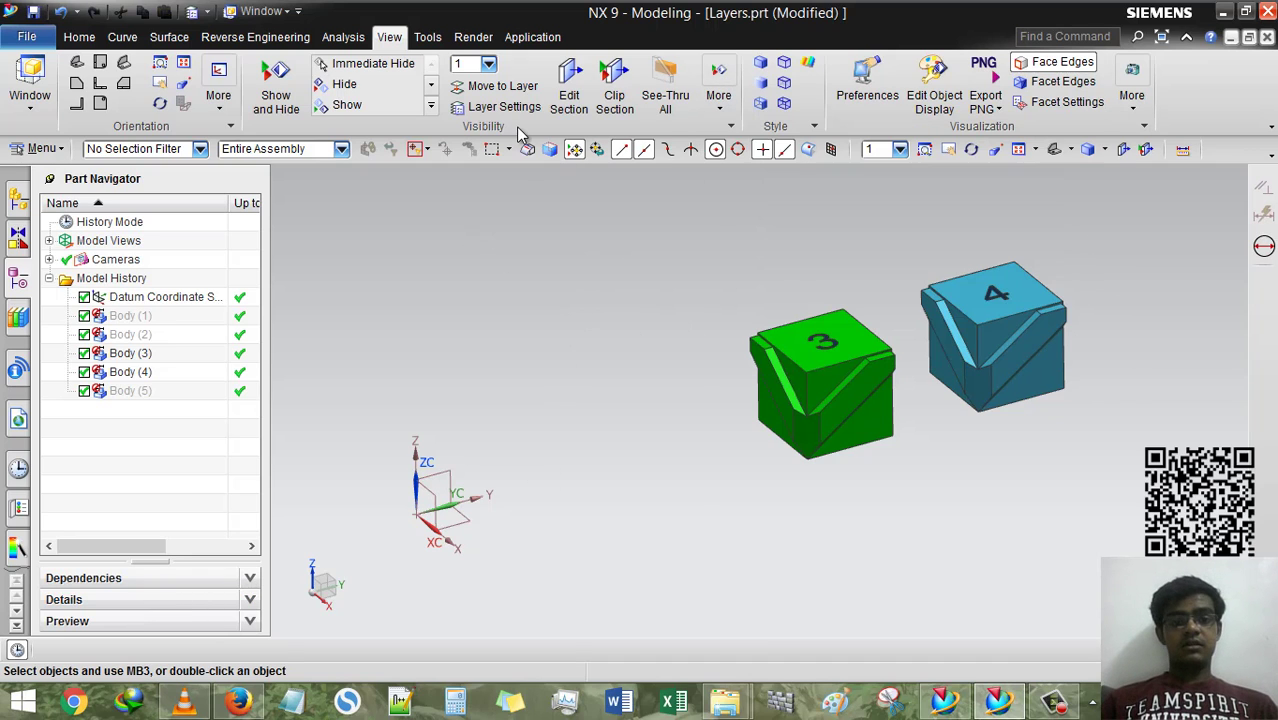
{"action": "left_click", "coordinate": [500, 86]}
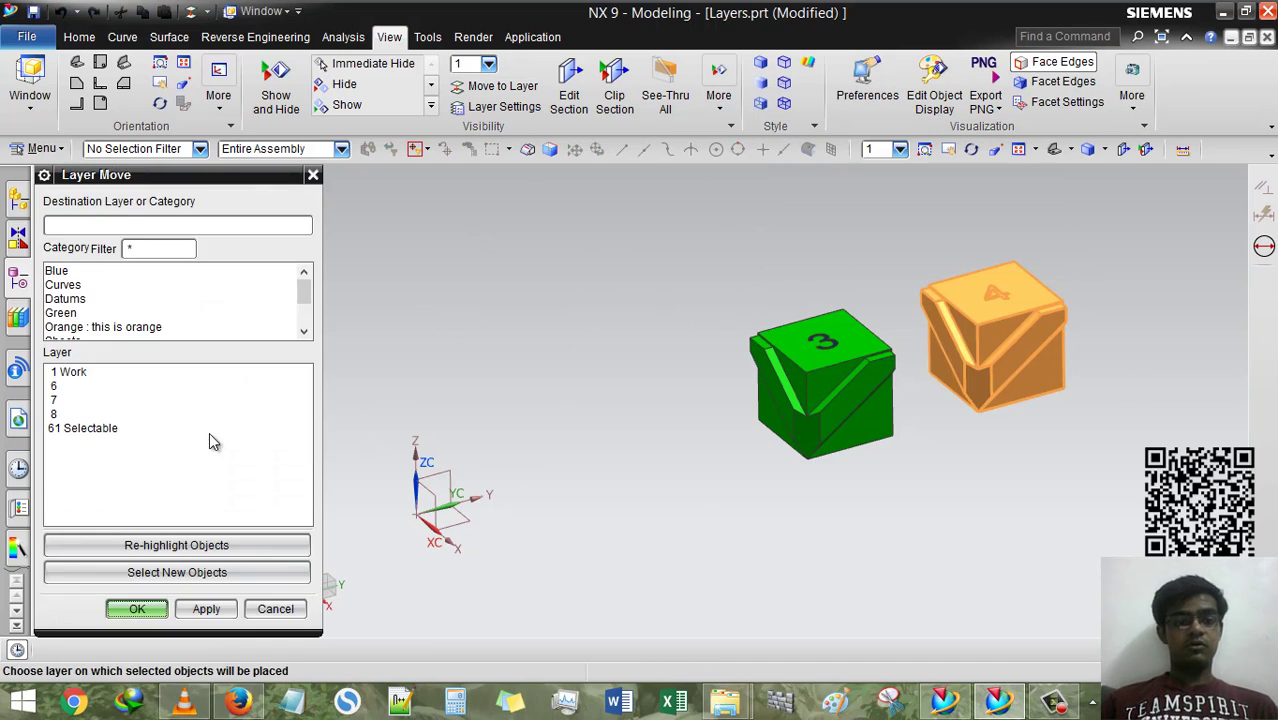
{"action": "scroll", "coordinate": [88, 327], "scroll_direction": "down", "scroll_amount": 1}
{"action": "scroll", "coordinate": [88, 330], "scroll_direction": "down", "scroll_amount": 2}
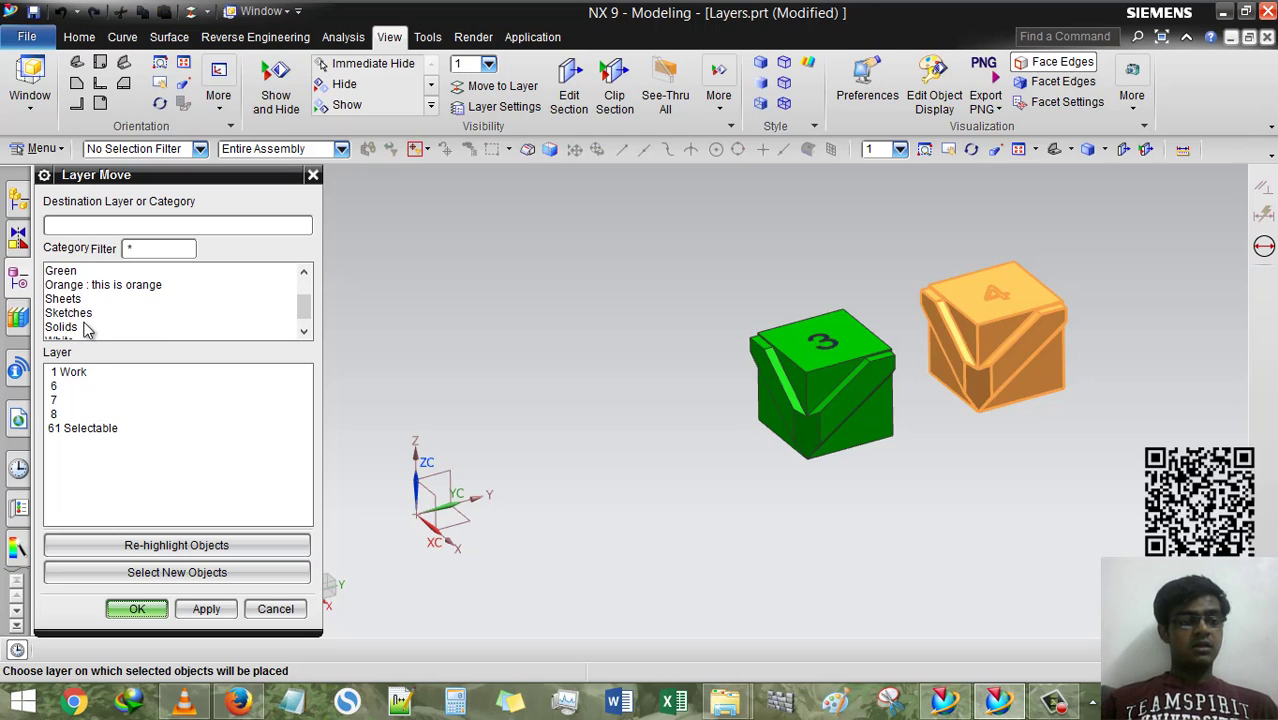
{"action": "scroll", "coordinate": [85, 330], "scroll_direction": "up", "scroll_amount": 3}
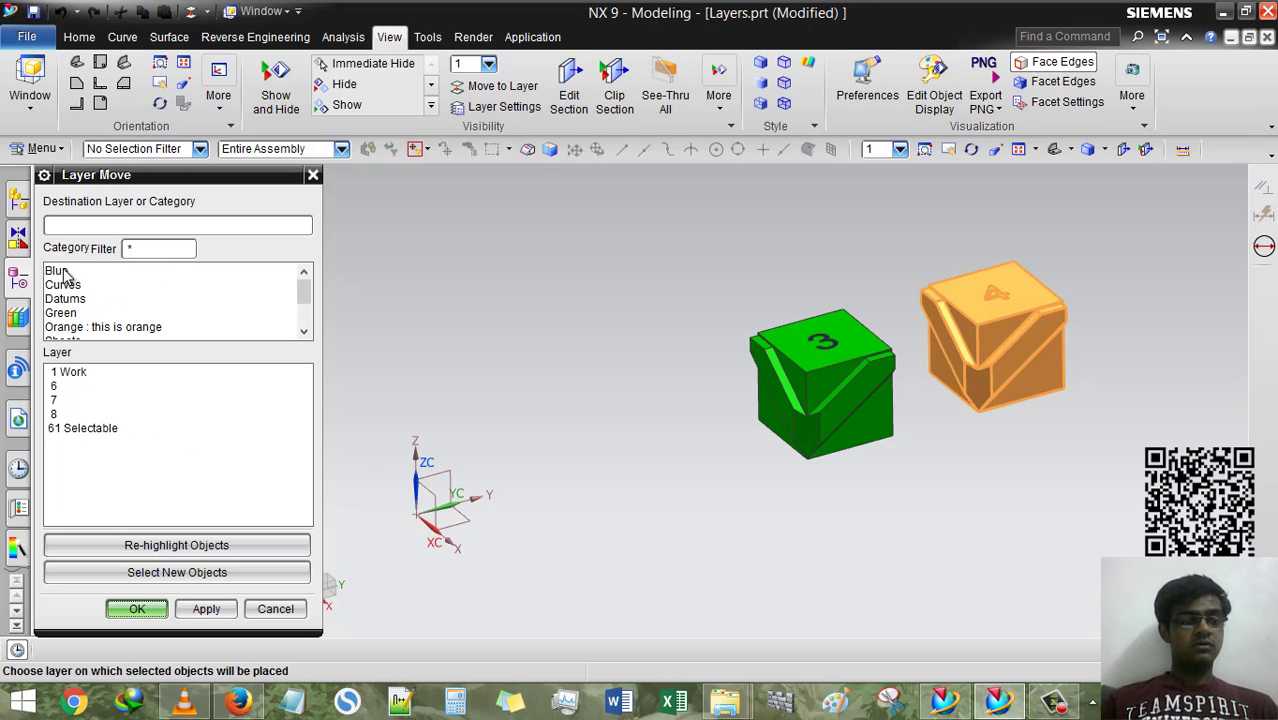
{"action": "left_click", "coordinate": [60, 271]}
{"action": "left_click", "coordinate": [140, 609]}
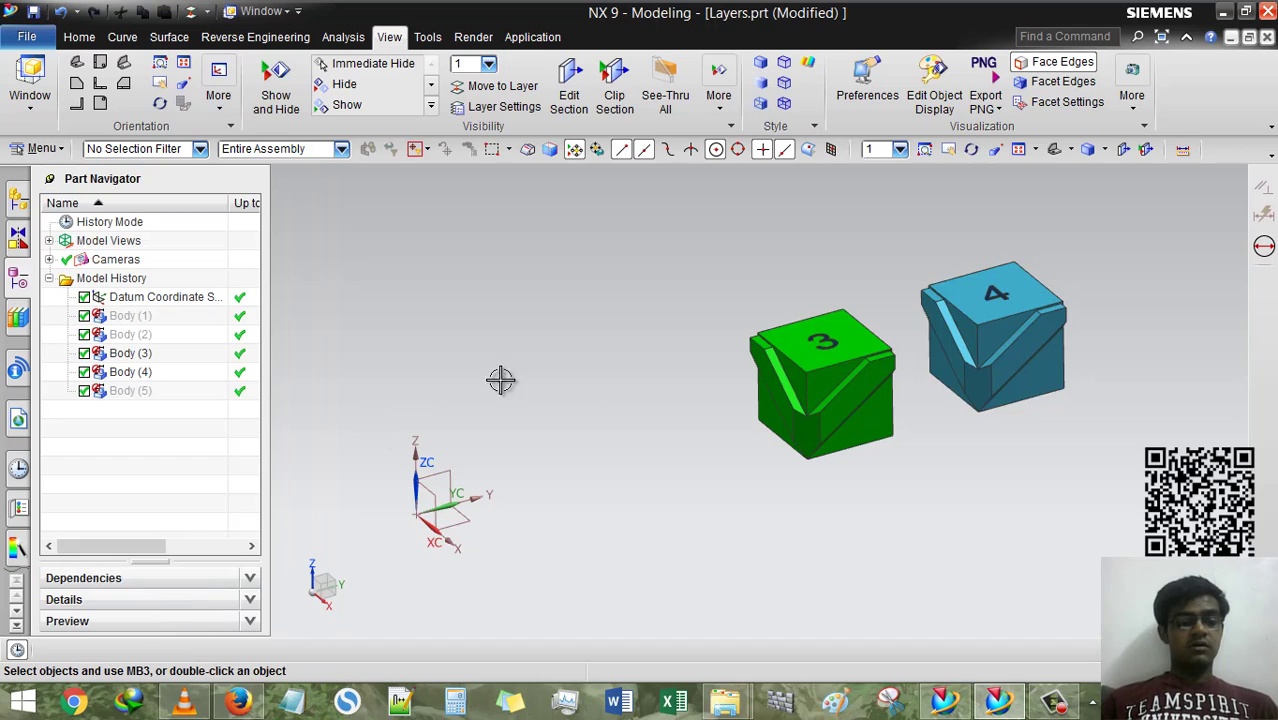
- Hide layer 9 in Layer Settings to confirm cube 4 disappears
{"action": "middle_click_drag", "start_coordinate": [644, 450], "coordinate": [718, 205]}
{"action": "left_click", "coordinate": [515, 113]}
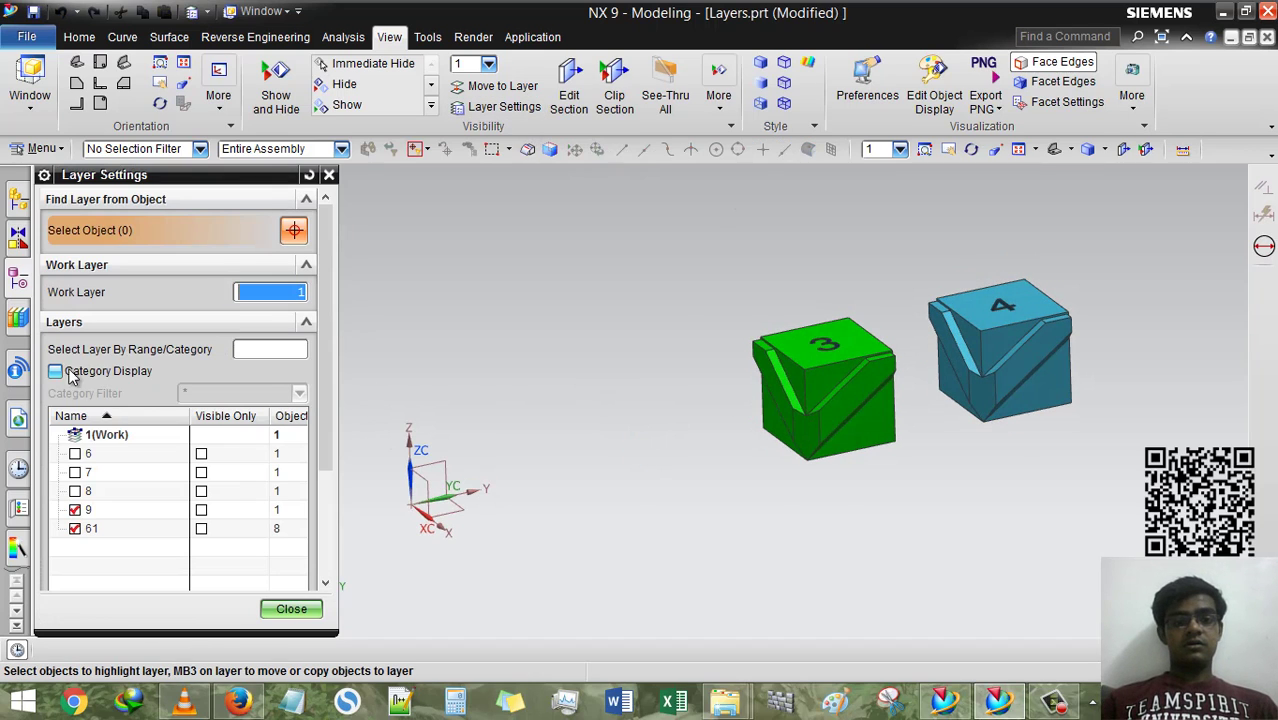
{"action": "left_click", "coordinate": [75, 510]}
{"action": "left_click", "coordinate": [291, 608]}
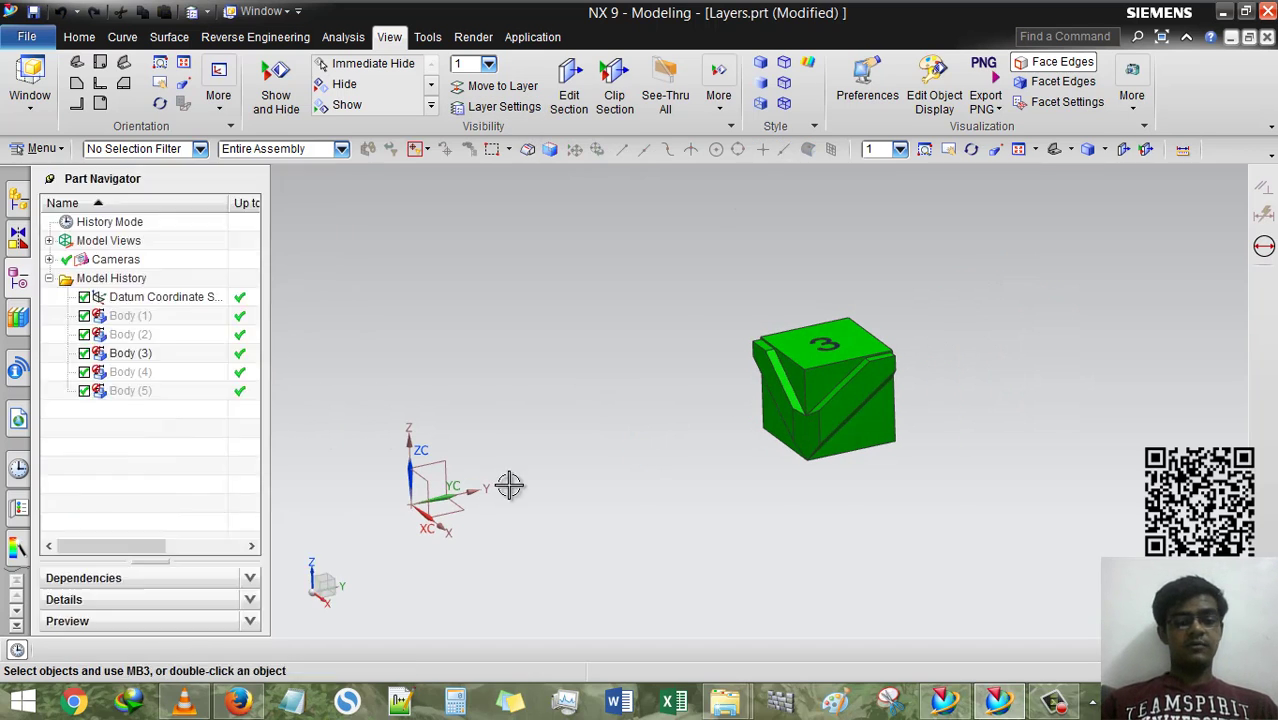
- Turn layers 6, 7, 8 and 9 back on so all four cubes display
{"action": "middle_click_drag", "start_coordinate": [622, 422], "coordinate": [650, 340]}
{"action": "left_click", "coordinate": [720, 95]}
{"action": "left_click", "coordinate": [730, 97]}
{"action": "left_click", "coordinate": [503, 106]}
{"action": "left_click", "coordinate": [75, 453]}
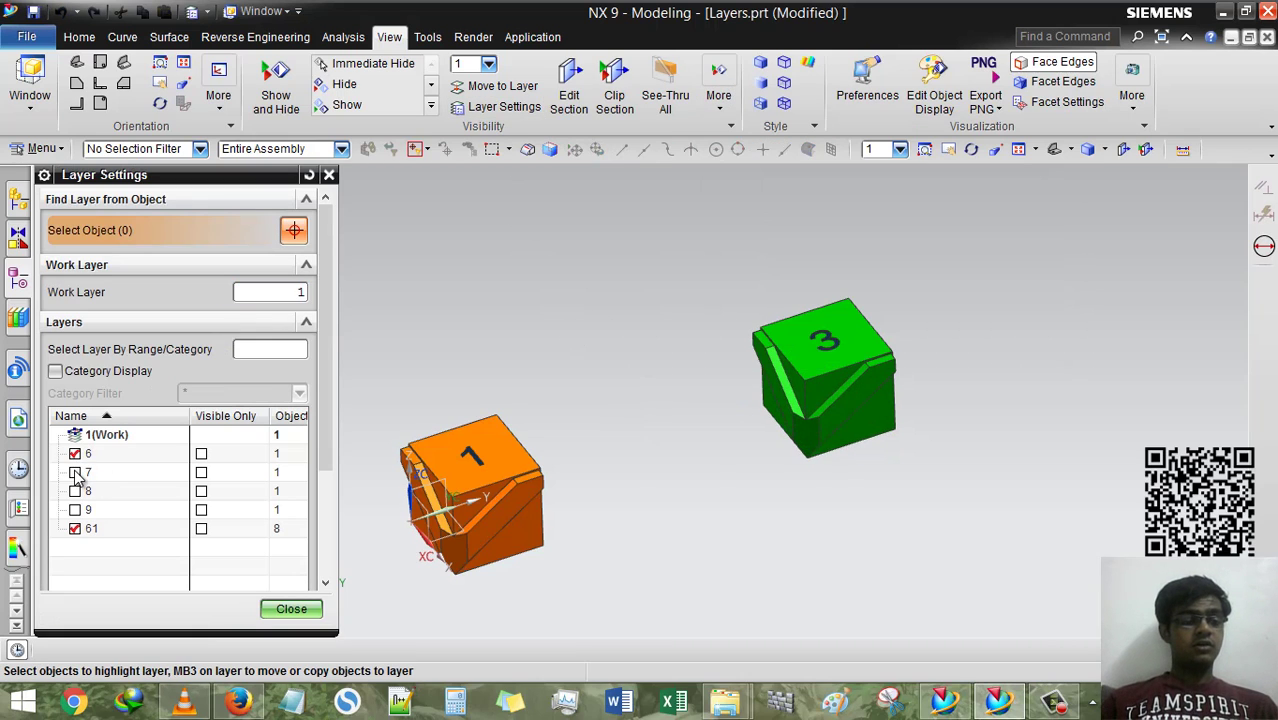
{"action": "left_click", "coordinate": [75, 472]}
{"action": "left_click", "coordinate": [75, 491]}
{"action": "left_click", "coordinate": [75, 510]}
{"action": "left_click", "coordinate": [288, 610]}
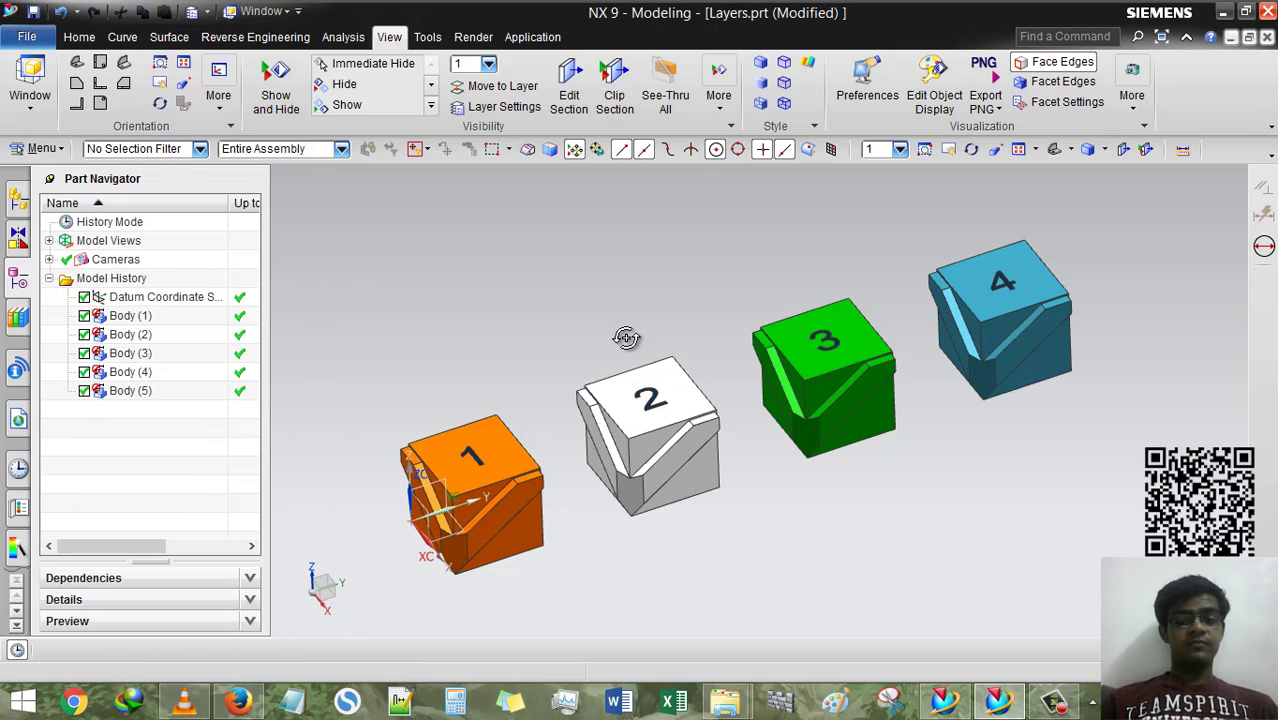
{"action": "middle_click_drag", "start_coordinate": [625, 334], "coordinate": [533, 326]}
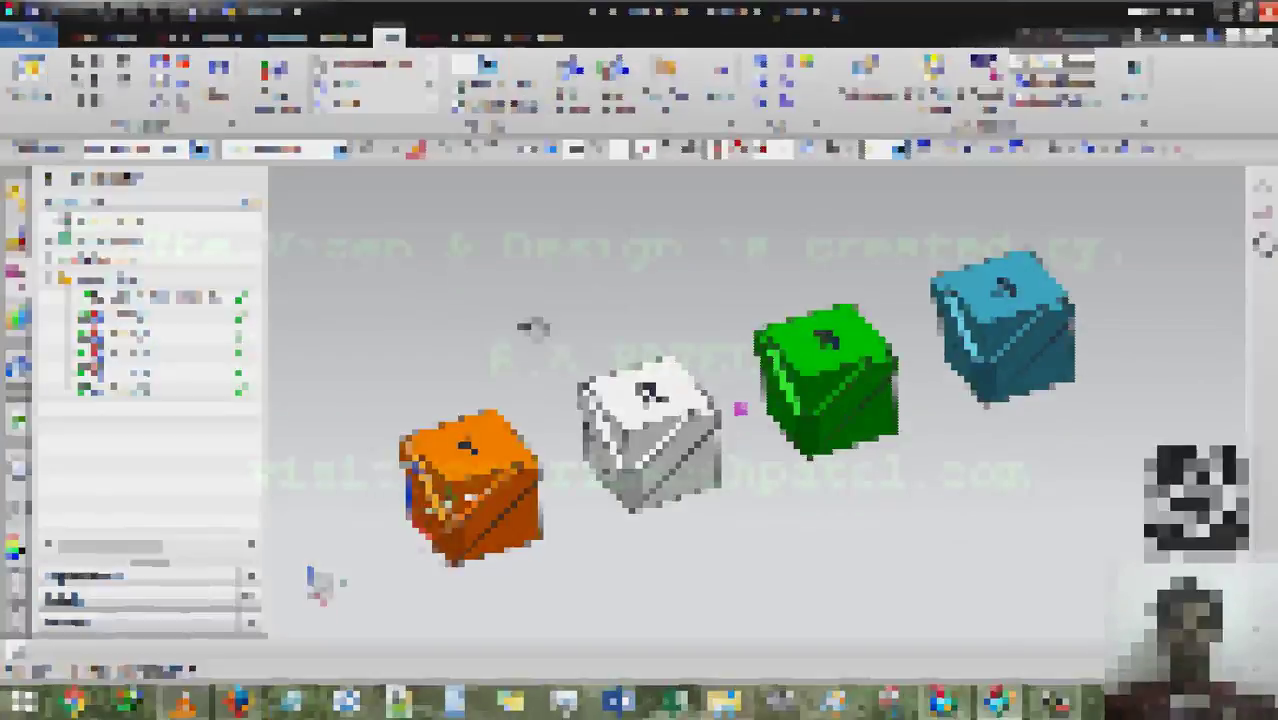